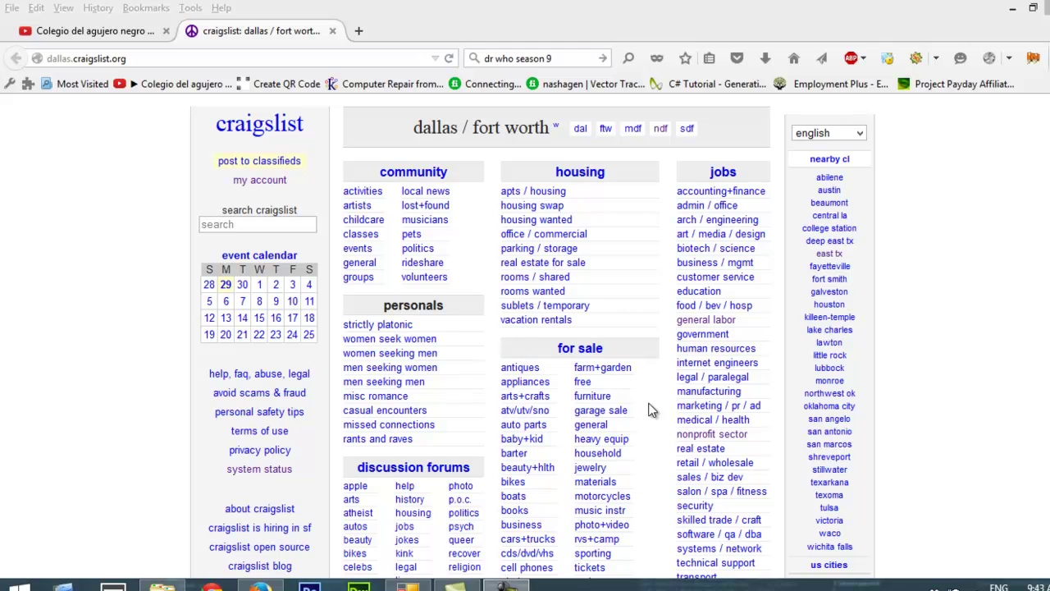
- Open Dallas Craigslist's retail / wholesale job listings and scroll through the 630 postings
{"action": "left_click", "coordinate": [699, 467]}
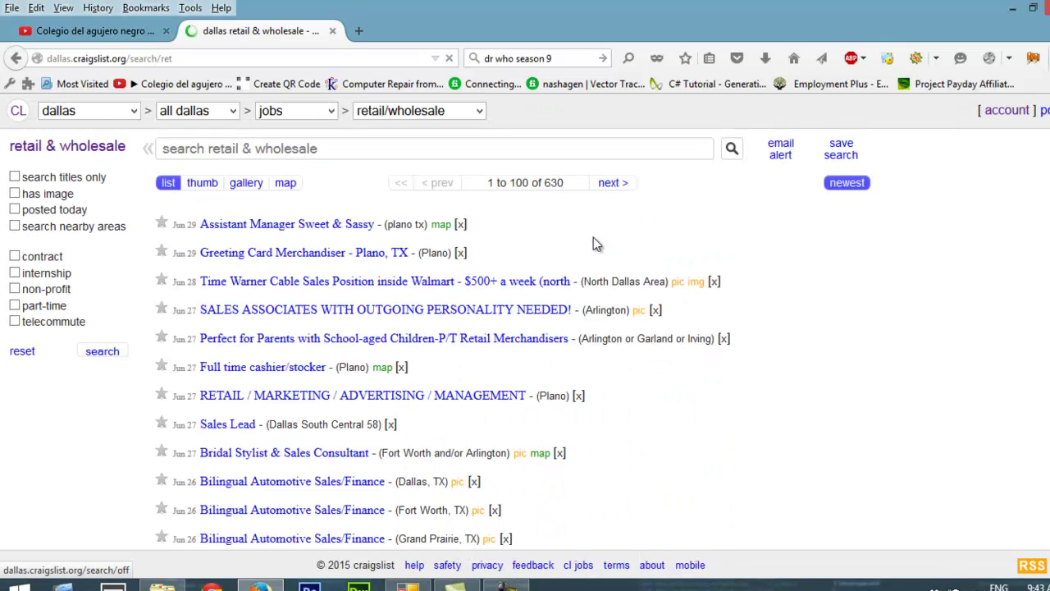
{"action": "scroll", "coordinate": [602, 277], "scroll_direction": "down", "scroll_amount": 10}
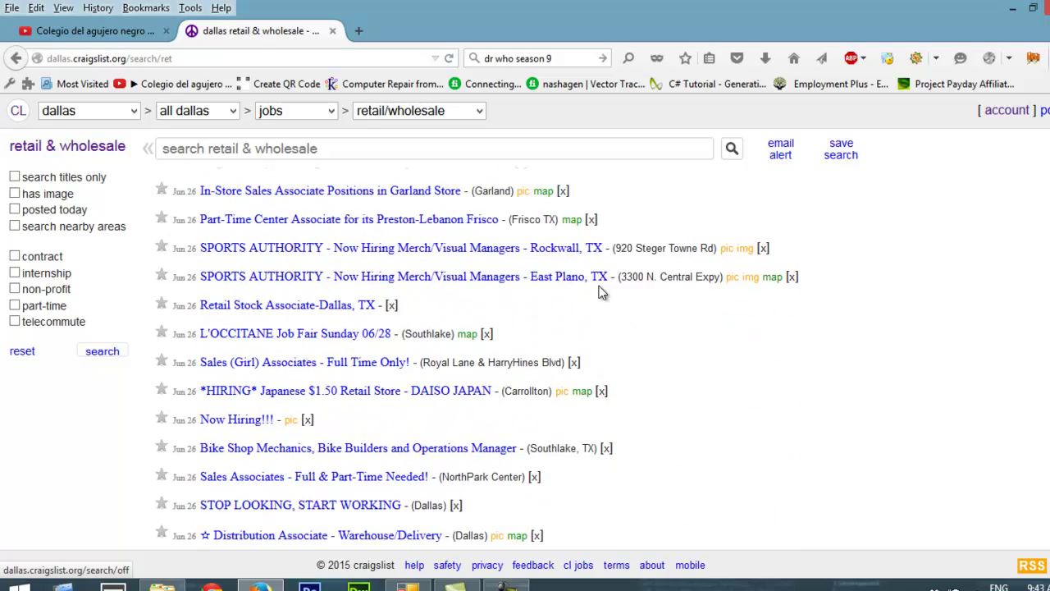
{"action": "scroll", "coordinate": [603, 293], "scroll_direction": "down", "scroll_amount": 4}
{"action": "scroll", "coordinate": [602, 293], "scroll_direction": "up", "scroll_amount": 12}
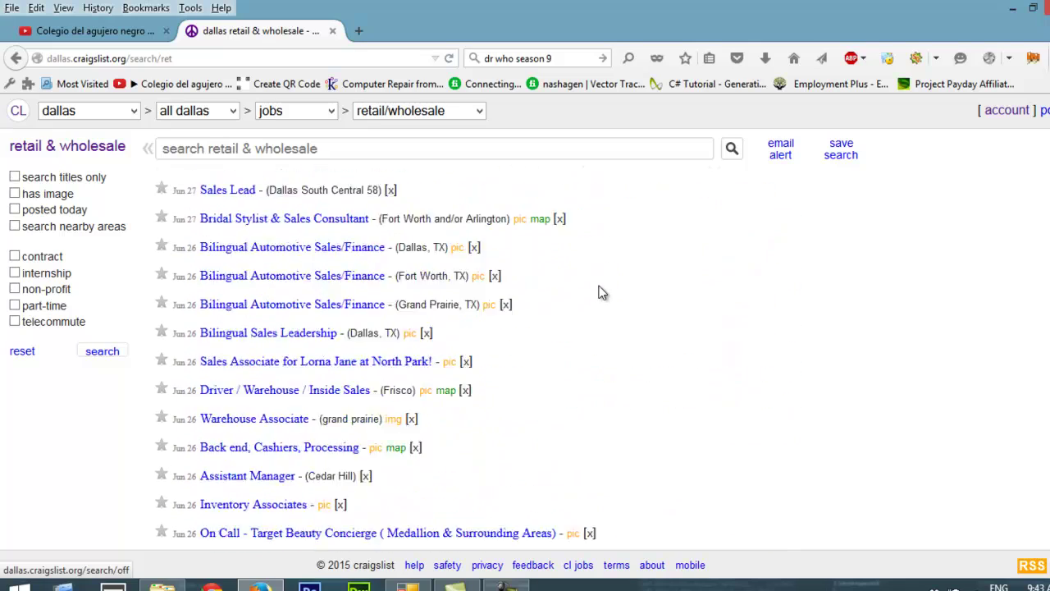
{"action": "scroll", "coordinate": [603, 293], "scroll_direction": "up", "scroll_amount": 3}
{"action": "scroll", "coordinate": [601, 288], "scroll_direction": "up", "scroll_amount": 2}
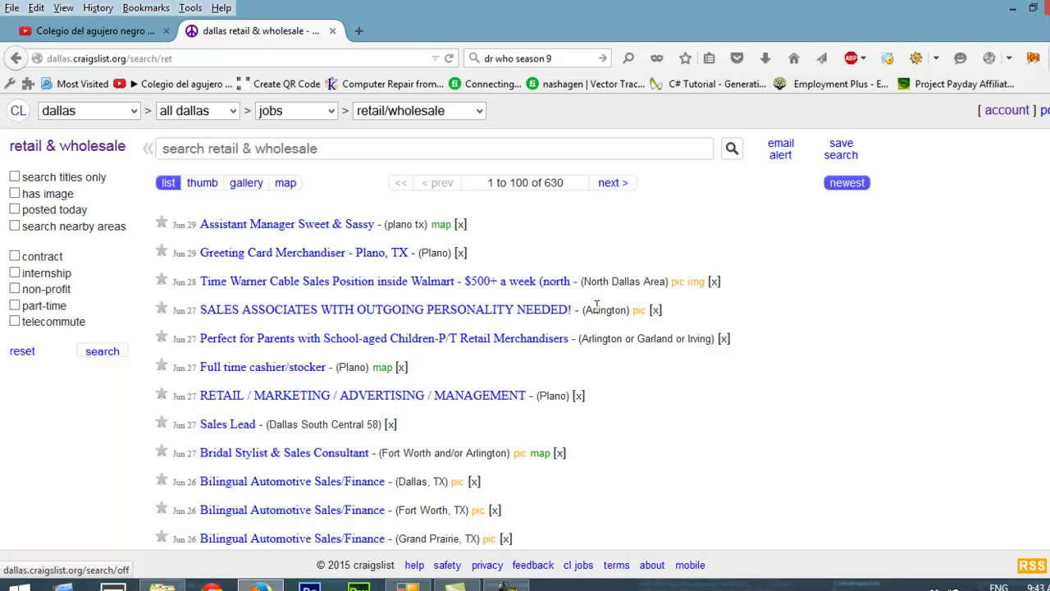
- Load Profile2, then Profile1, so Profile1's logins, contact details and post times fill the form
{"action": "left_click", "coordinate": [408, 584]}
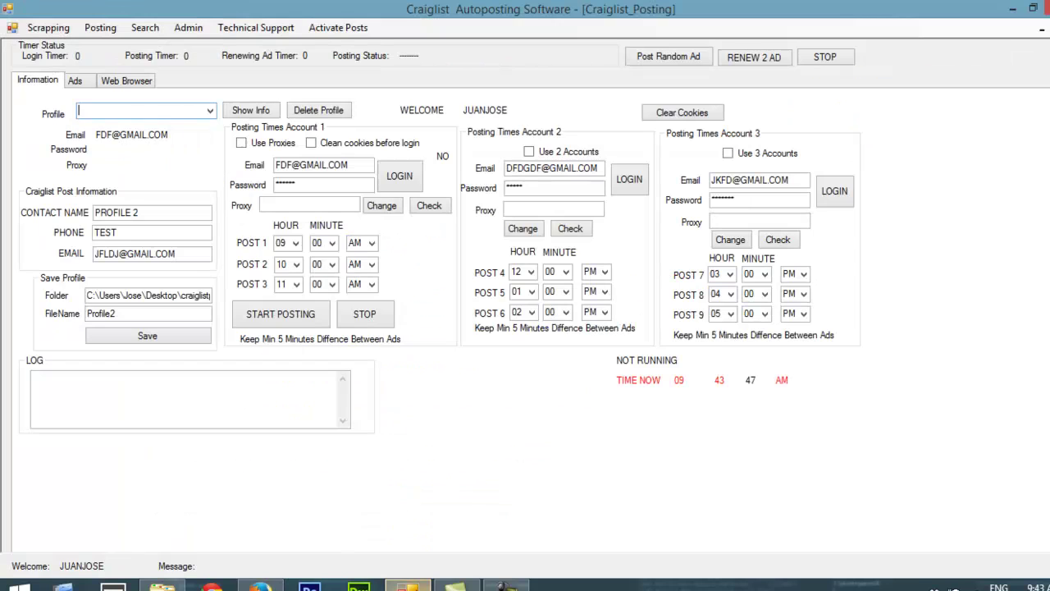
{"action": "left_click", "coordinate": [210, 111]}
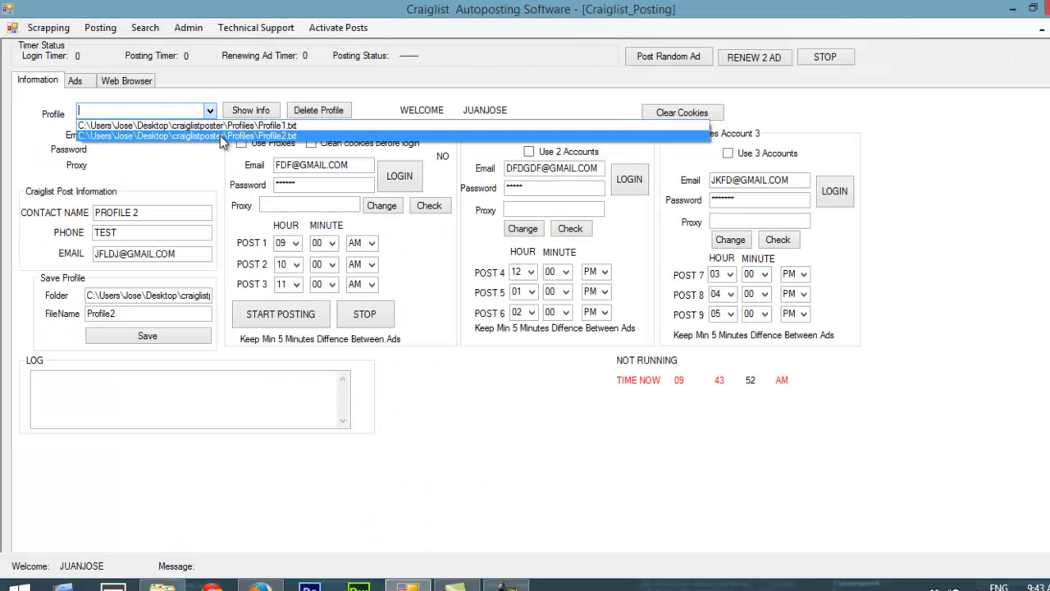
{"action": "left_click", "coordinate": [220, 137]}
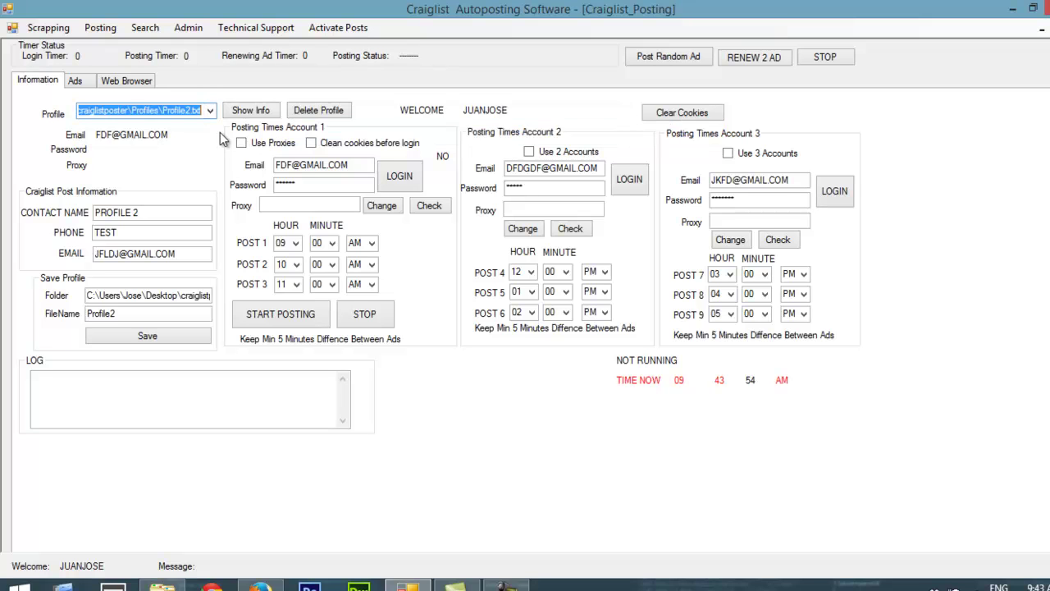
{"action": "left_click", "coordinate": [248, 110]}
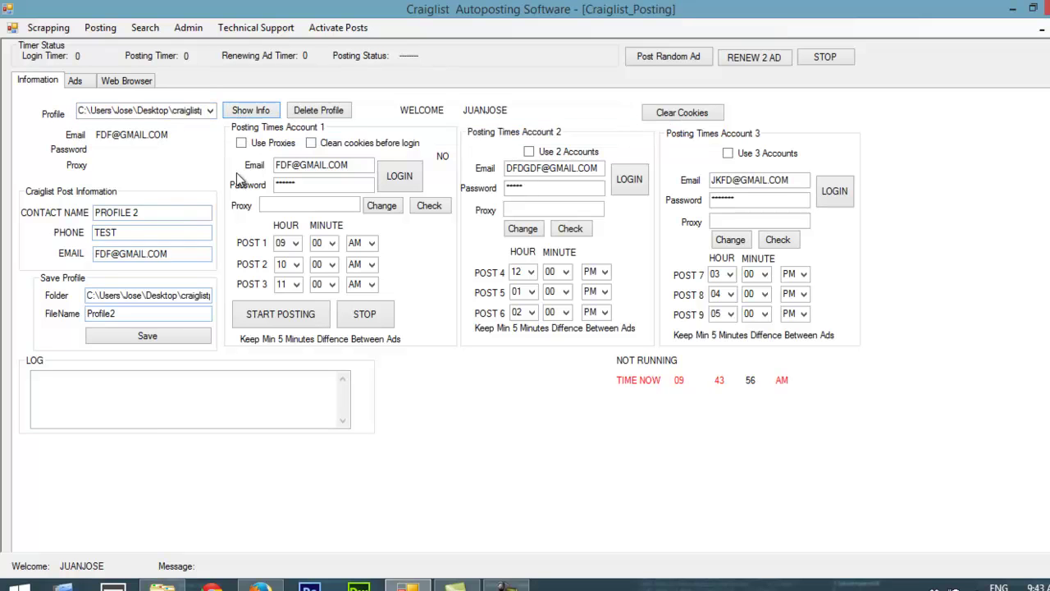
{"action": "left_click", "coordinate": [212, 110]}
{"action": "left_click", "coordinate": [238, 120]}
{"action": "left_click", "coordinate": [238, 115]}
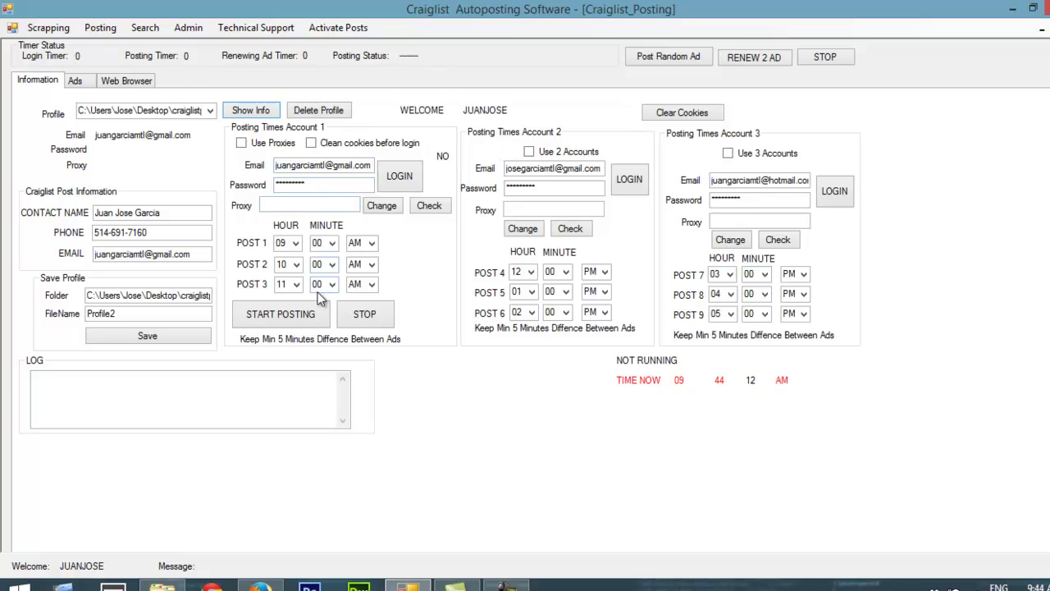
- Enable Use 2 Accounts and Use 3 Accounts, and review the POST 1–6 hours
{"action": "left_click", "coordinate": [530, 152]}
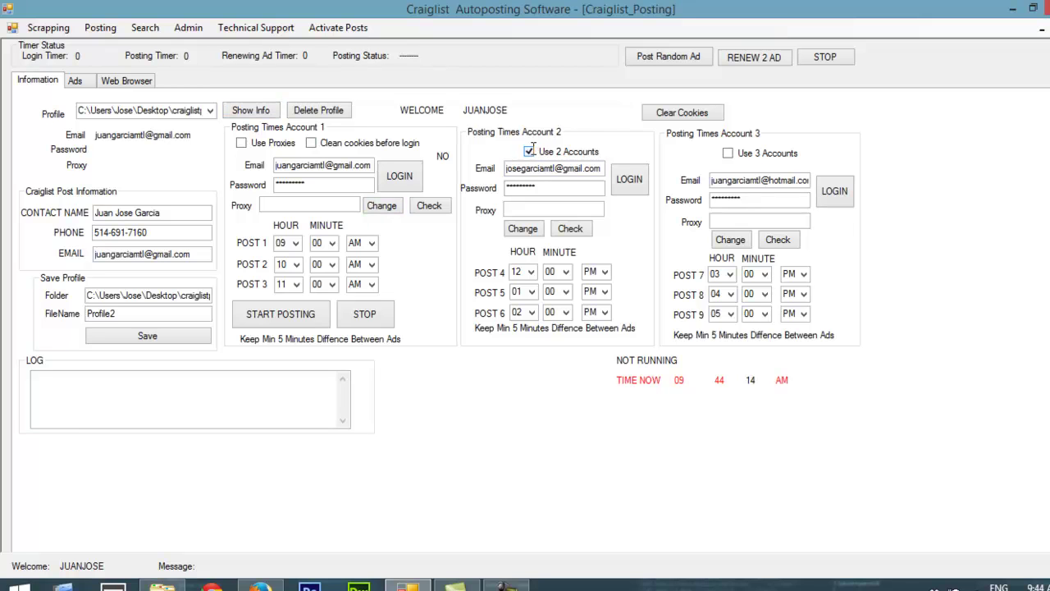
{"action": "left_click", "coordinate": [729, 154]}
{"action": "left_click", "coordinate": [281, 243]}
{"action": "left_click", "coordinate": [281, 264]}
{"action": "left_click", "coordinate": [281, 287]}
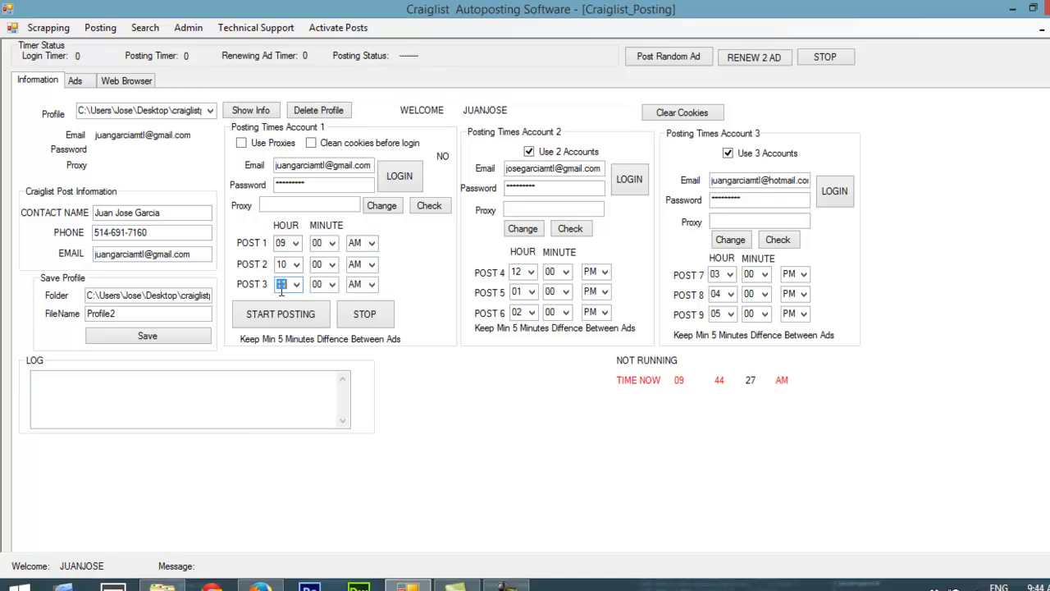
{"action": "left_click", "coordinate": [519, 272]}
{"action": "left_click", "coordinate": [519, 291]}
{"action": "left_click", "coordinate": [519, 311]}
- Enter POST 1's minute for a 9:49 AM first post and keep Profile1 selected
{"action": "left_click", "coordinate": [317, 245]}
{"action": "type", "text": "45"}
{"action": "left_click", "coordinate": [209, 110]}
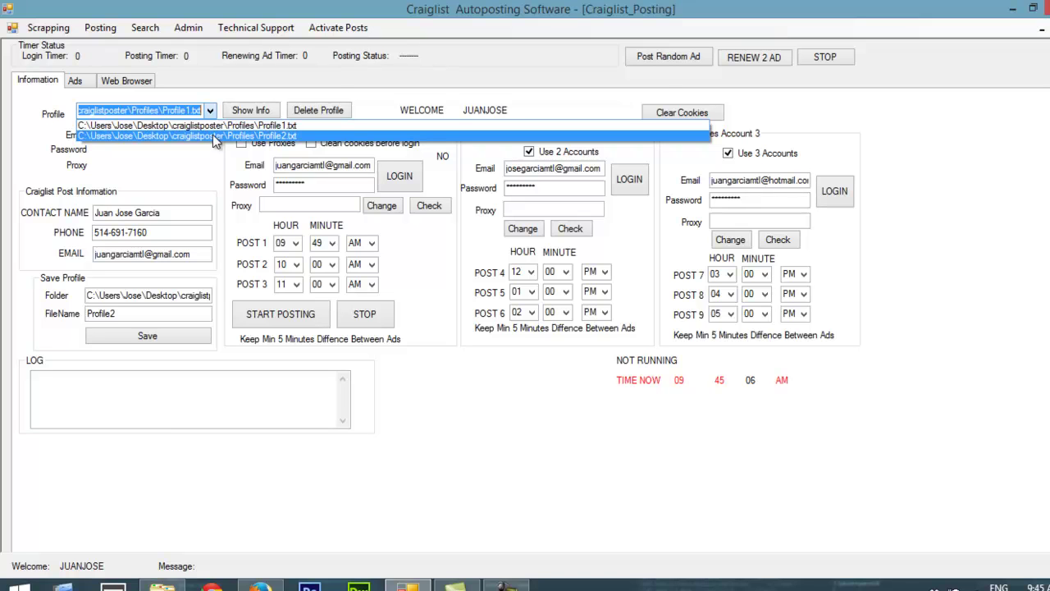
{"action": "left_click", "coordinate": [213, 124]}
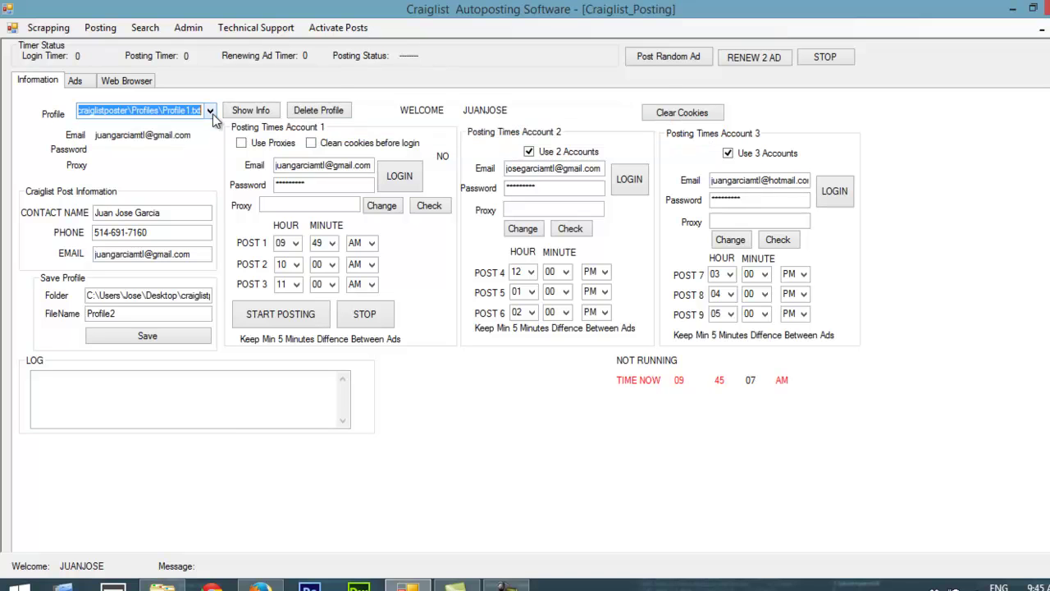
- Review the POST 1–3 hours and bring up the list of 61 saved ads
{"action": "left_click", "coordinate": [280, 241]}
{"action": "left_click", "coordinate": [281, 263]}
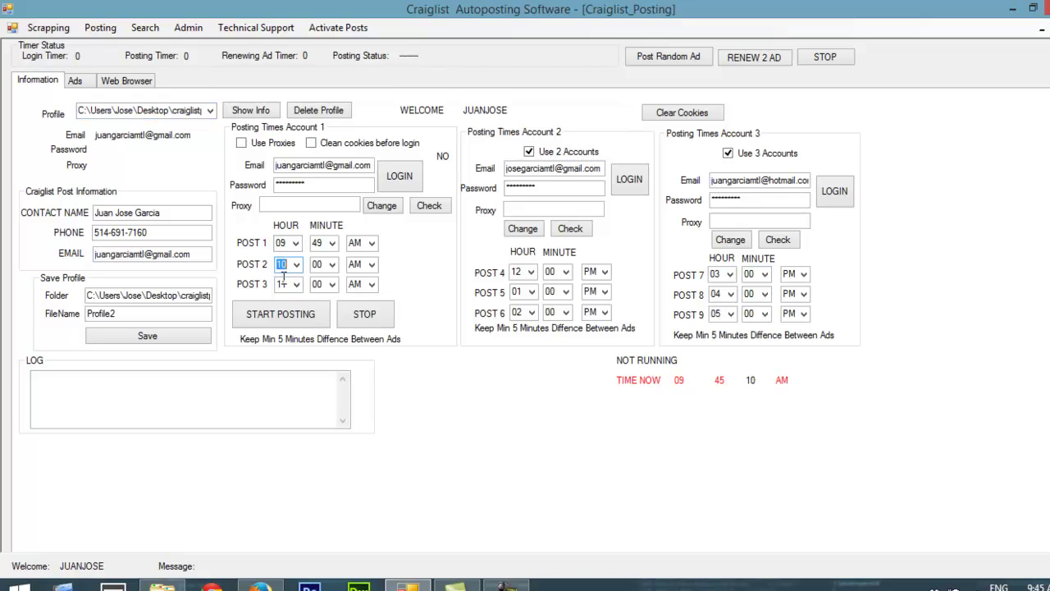
{"action": "left_click", "coordinate": [281, 282]}
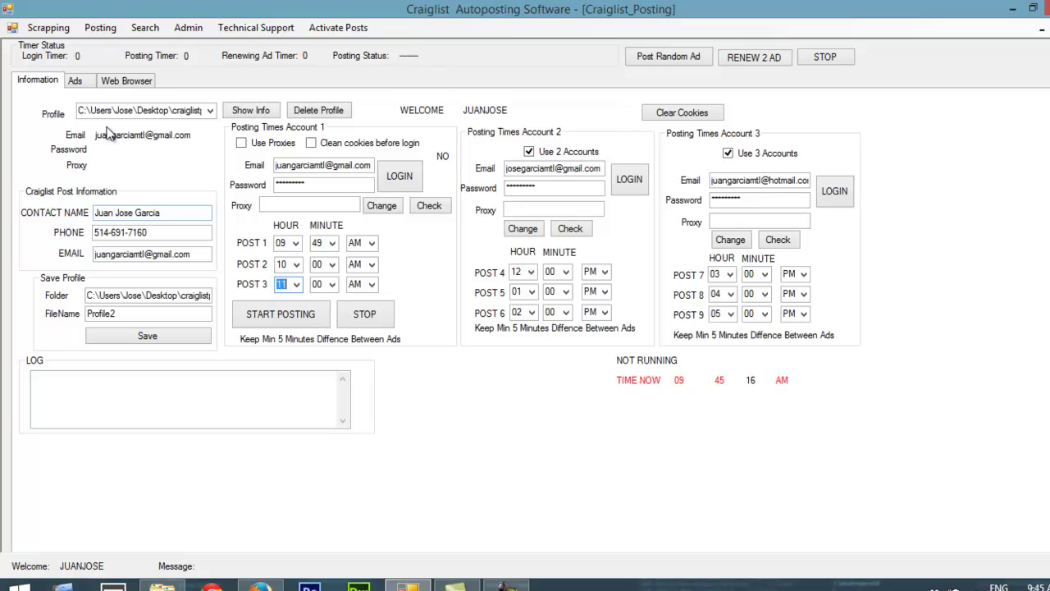
{"action": "left_click", "coordinate": [79, 82]}
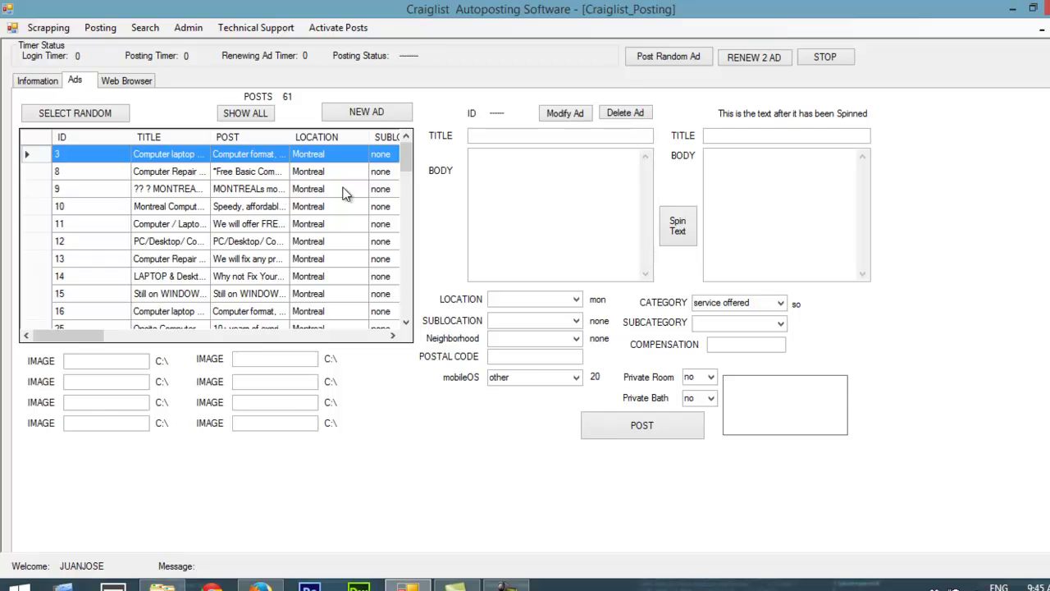
- Scroll through the saved ads grid and return to the Information page
{"action": "left_click_drag", "start_coordinate": [403, 159], "coordinate": [403, 305]}
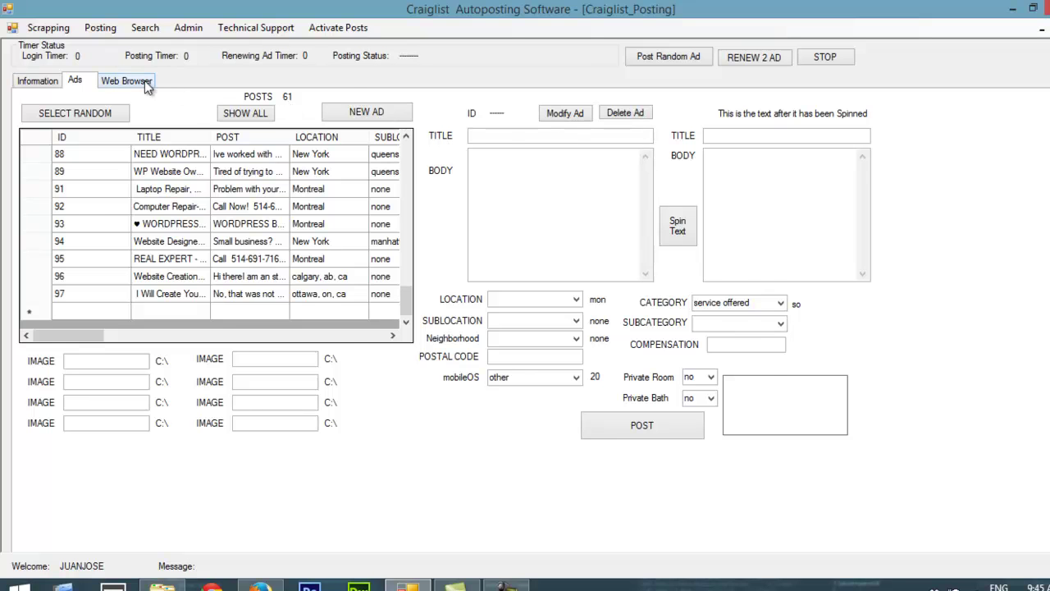
{"action": "left_click", "coordinate": [29, 79]}
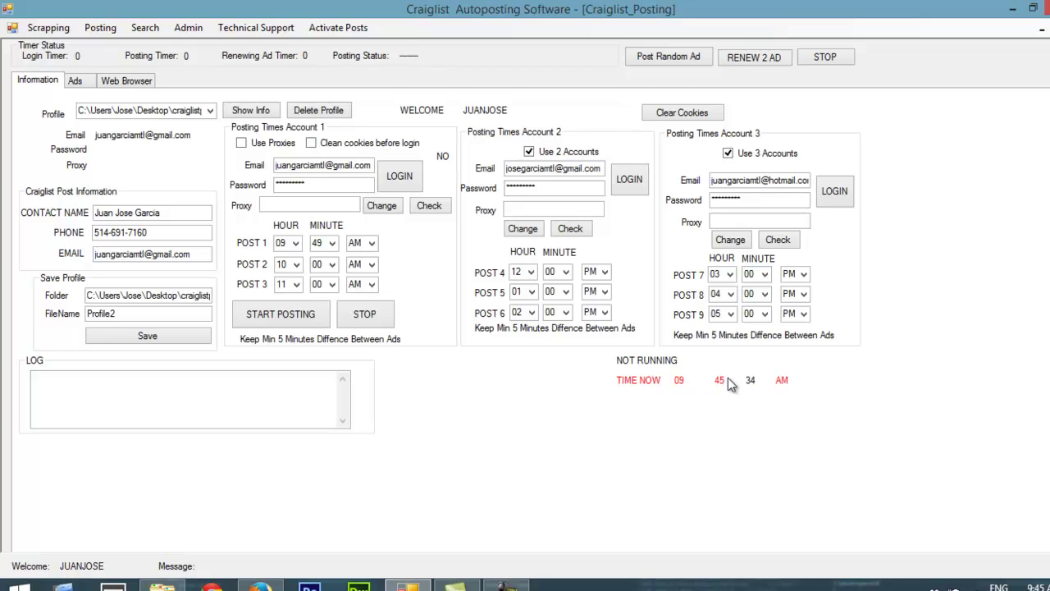
- Review the POST 1–3 hours and the Account 1 password, then return to the Ads list
{"action": "left_click", "coordinate": [282, 243]}
{"action": "left_click", "coordinate": [282, 265]}
{"action": "left_click", "coordinate": [284, 284]}
{"action": "left_click", "coordinate": [317, 182]}
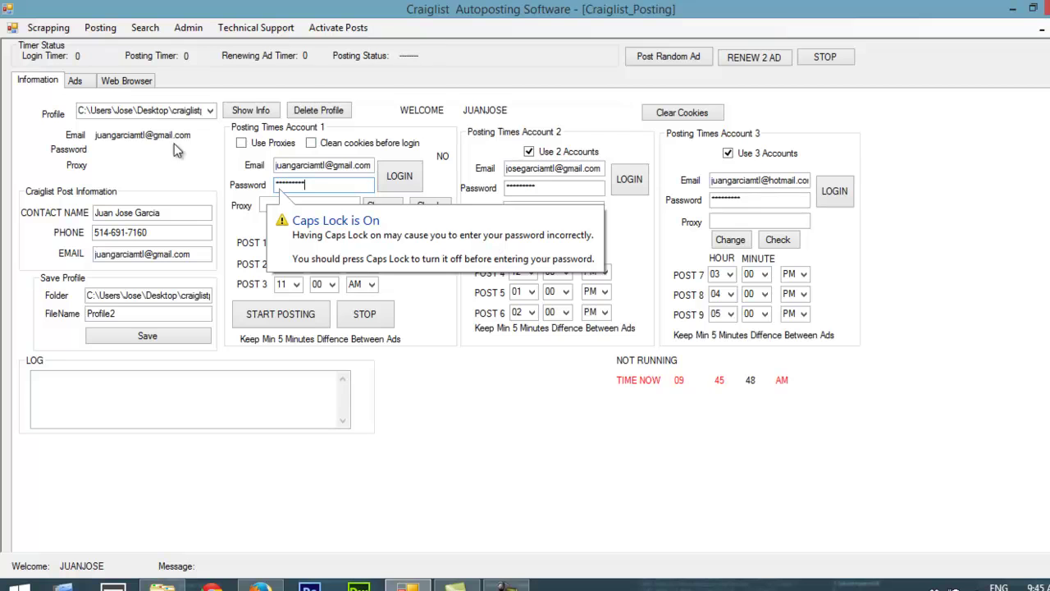
{"action": "left_click", "coordinate": [74, 82]}
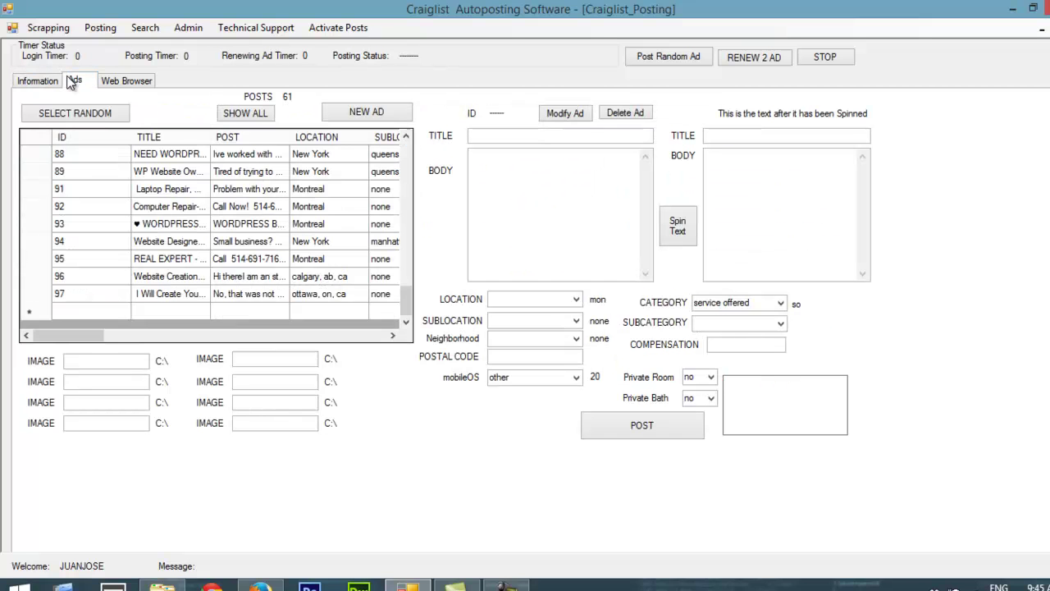
- Review saved Laptop Repair ad 91 and its body text, then start a blank new ad
{"action": "left_click_drag", "start_coordinate": [206, 223], "coordinate": [195, 263]}
{"action": "left_click", "coordinate": [216, 197]}
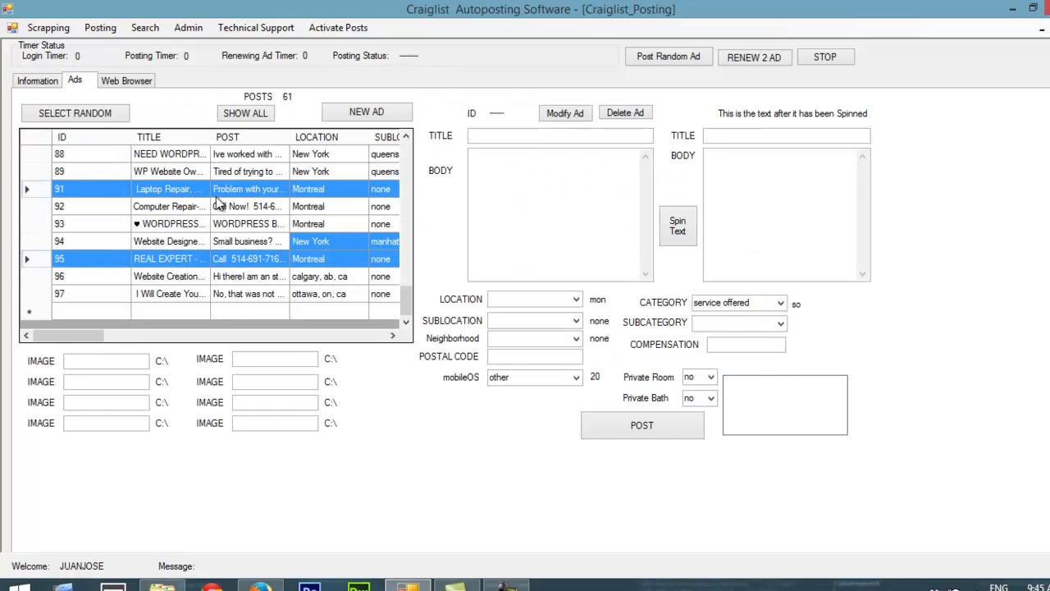
{"action": "left_click", "coordinate": [216, 196]}
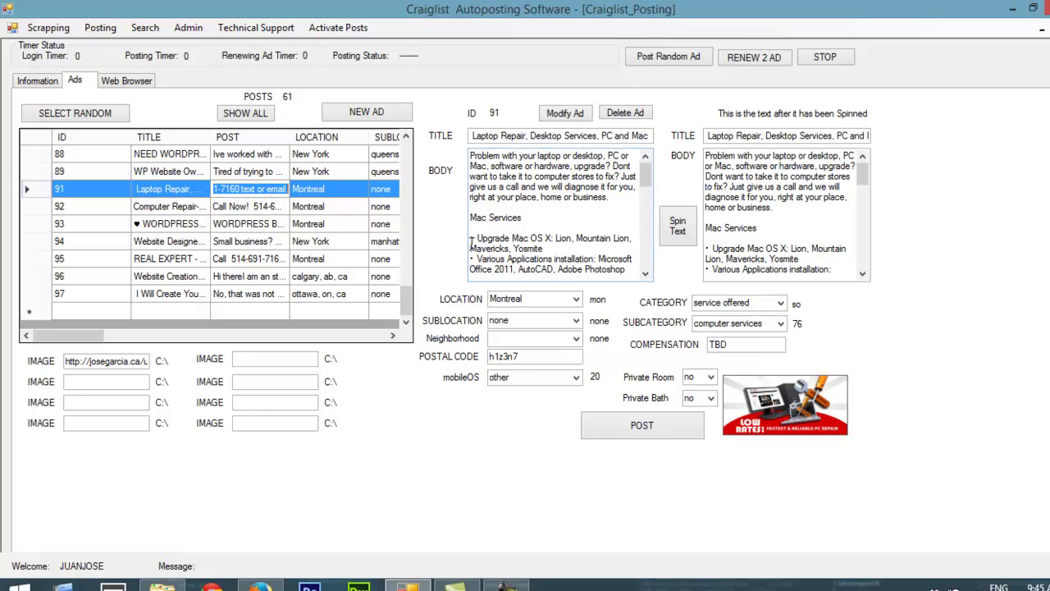
{"action": "left_click_drag", "start_coordinate": [482, 169], "coordinate": [575, 330]}
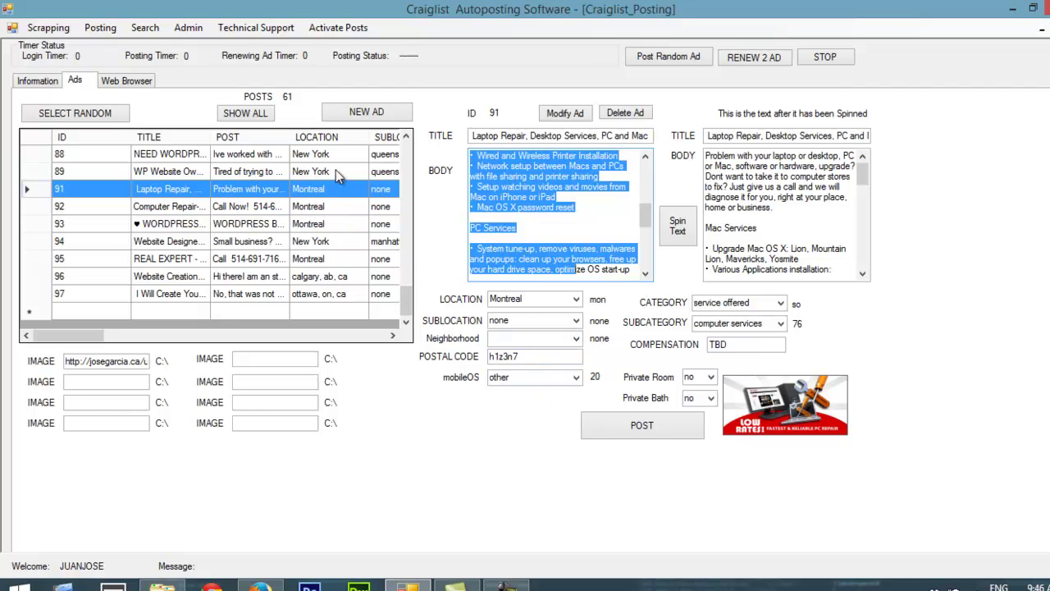
{"action": "left_click", "coordinate": [361, 113]}
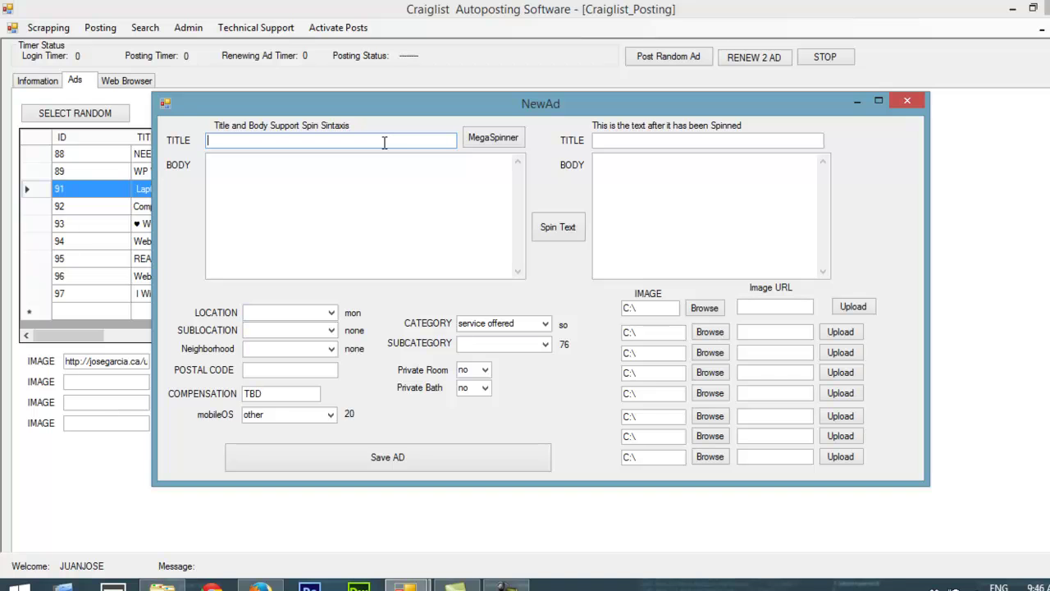
- Enter HELLO THIS IS AWENSOME, WATCH THIS AD and THIS IS THE BEST PRODUCT as Megaspinner's three words
{"action": "left_click", "coordinate": [484, 143]}
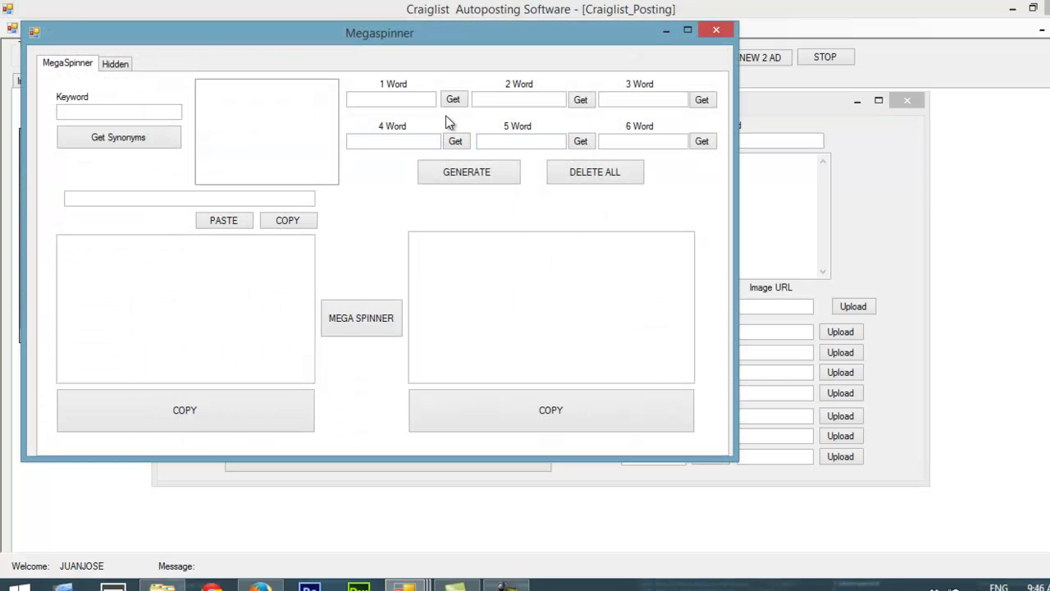
{"action": "left_click", "coordinate": [387, 100]}
{"action": "type", "text": "HE"}
{"action": "key", "text": "BackSpace"}
{"action": "type", "text": "ELLO Th"}
{"action": "type", "text": "IS IS AWENSOME"}
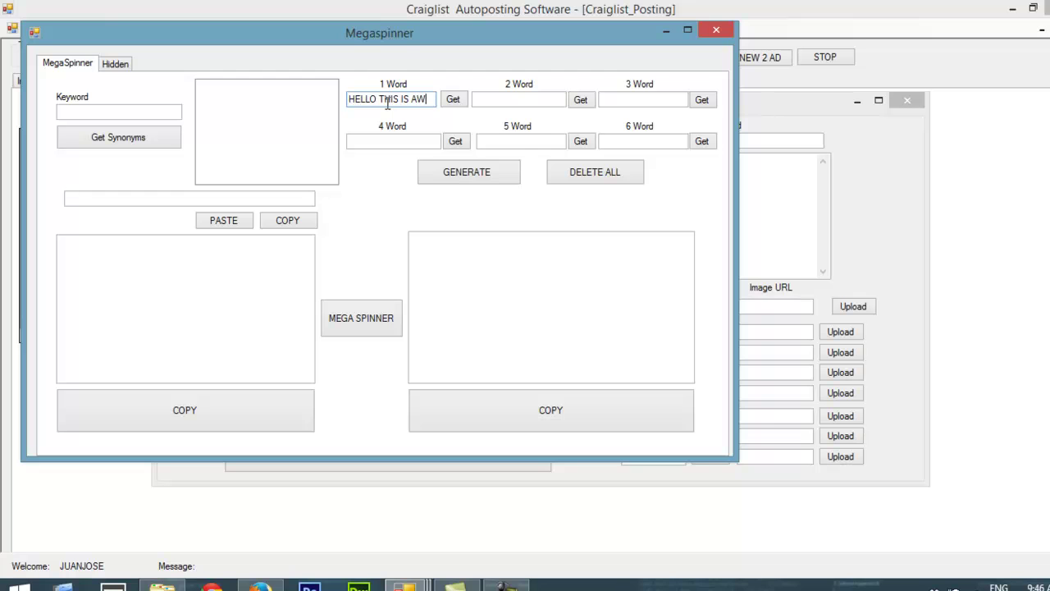
{"action": "left_click", "coordinate": [507, 100]}
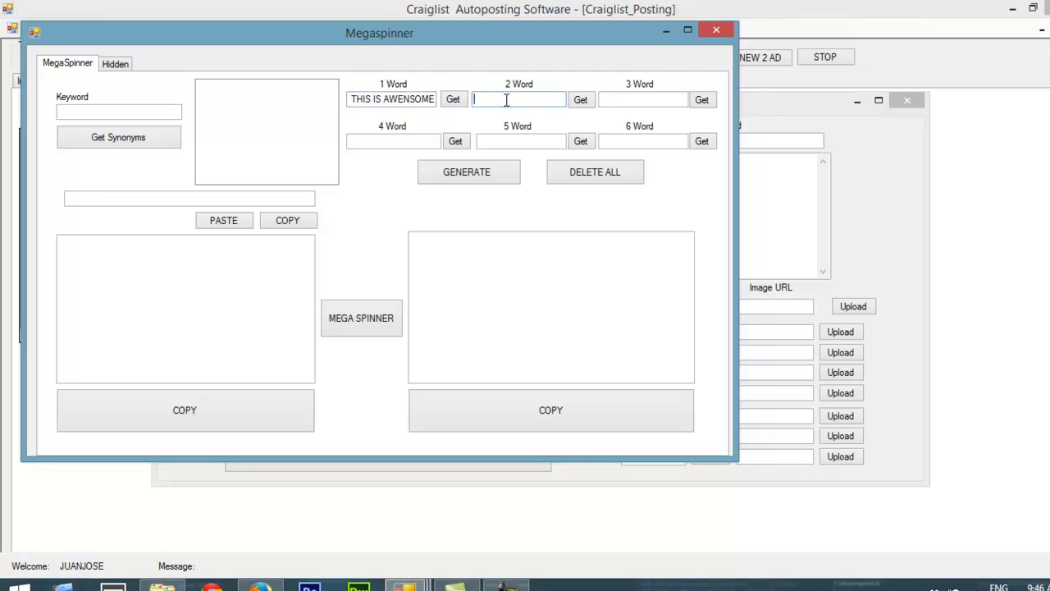
{"action": "type", "text": "WATE"}
{"action": "key", "text": "BackSpace"}
{"action": "key", "text": "BackSpace"}
{"action": "key", "text": "BackSpace"}
{"action": "key", "text": "BackSpace"}
{"action": "type", "text": "WATCH THIS ADD"}
{"action": "key", "text": "BackSpace"}
{"action": "left_click", "coordinate": [630, 99]}
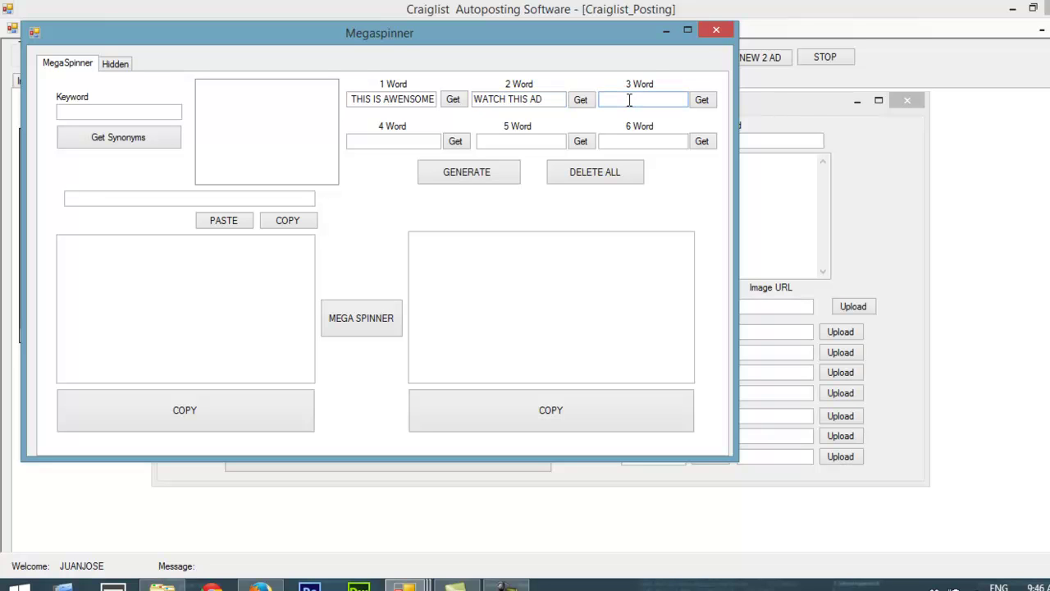
{"action": "type", "text": "THIS IS THE BES"}
{"action": "type", "text": "T PRODUCT"}
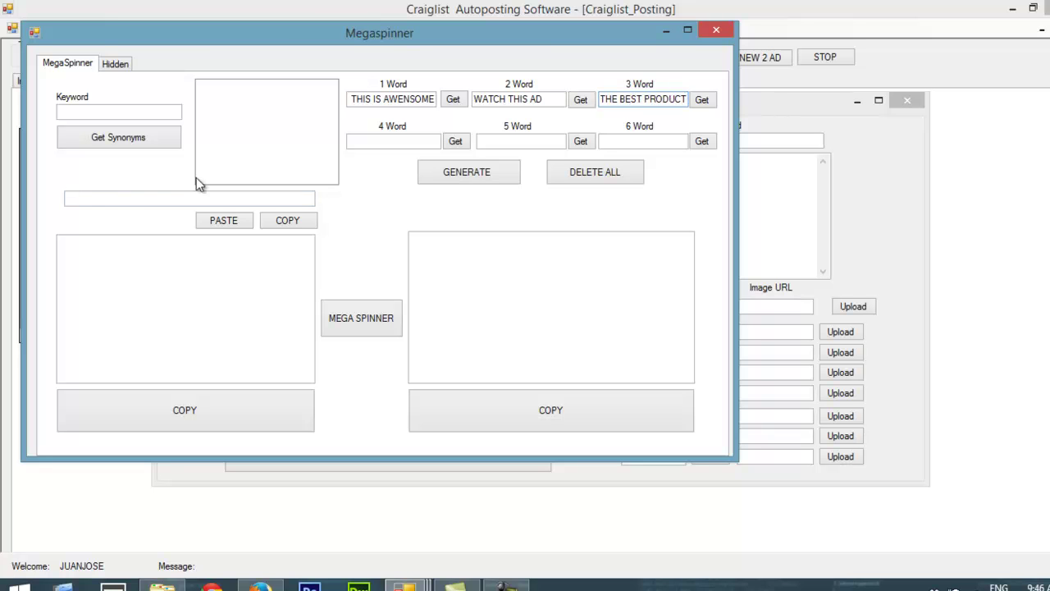
- Generate the spin-syntax line from the three phrases and copy it
{"action": "left_click", "coordinate": [438, 184]}
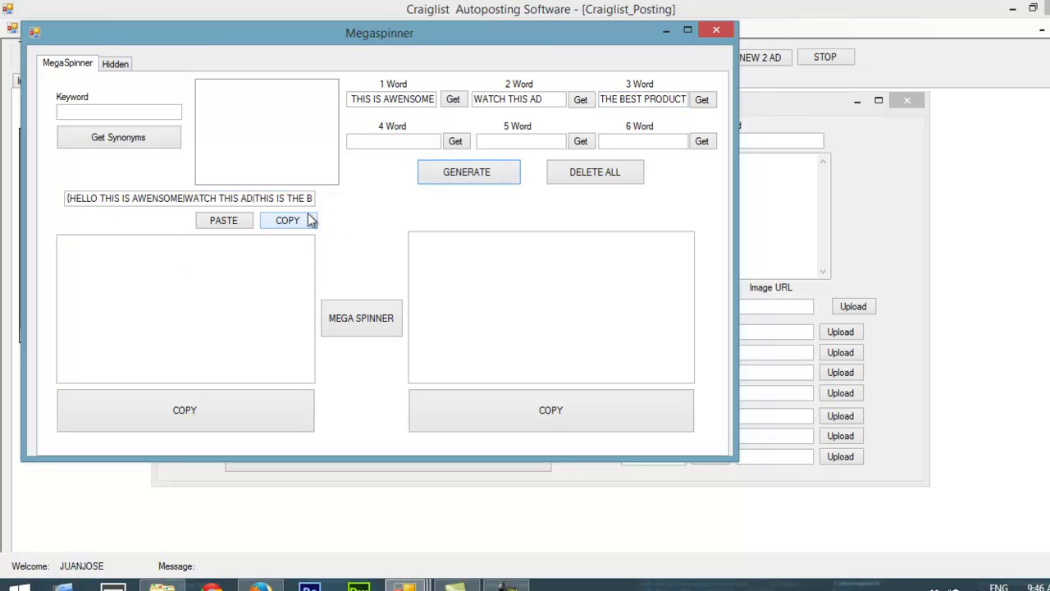
{"action": "left_click", "coordinate": [310, 220]}
{"action": "left_click", "coordinate": [809, 168]}
- Paste the spin phrase into the NewAd title and spin it several times to preview variants
{"action": "left_click", "coordinate": [253, 140]}
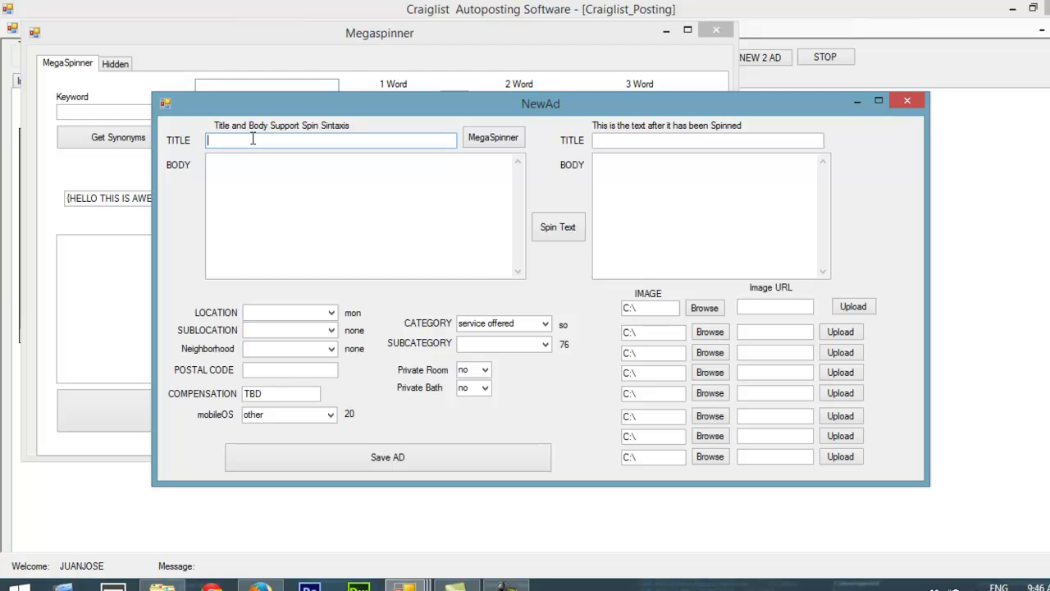
{"action": "key", "text": "ctrl+v"}
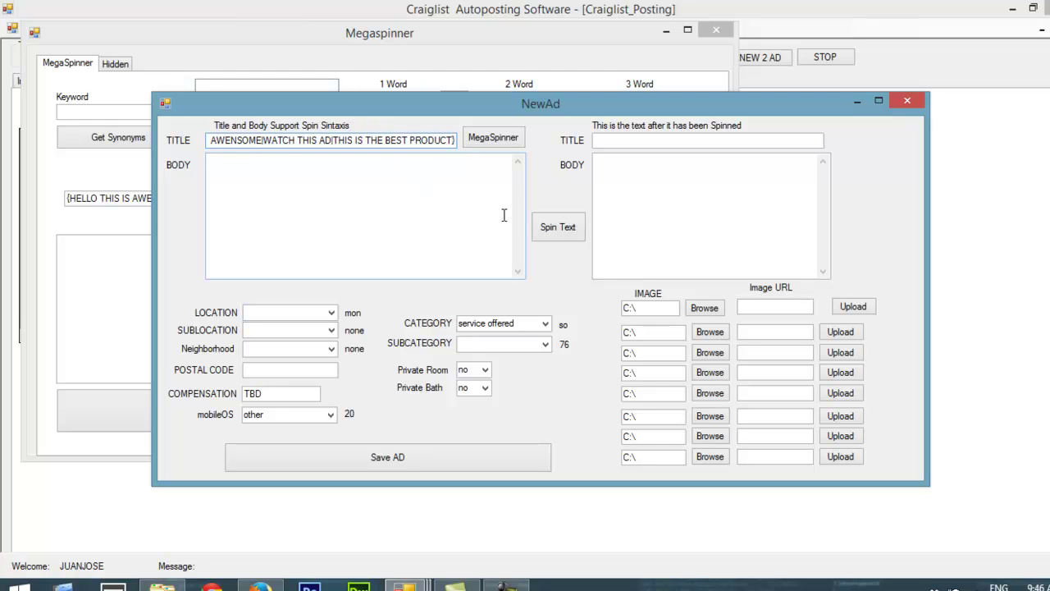
{"action": "left_click", "coordinate": [556, 232]}
{"action": "left_click", "coordinate": [556, 232]}
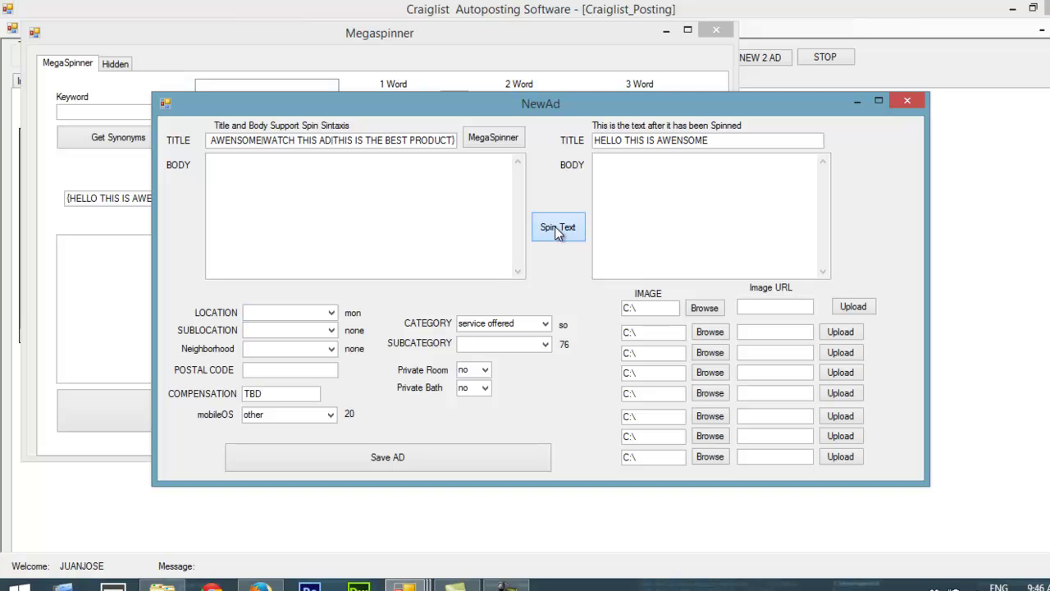
{"action": "left_click", "coordinate": [556, 233]}
{"action": "left_click", "coordinate": [556, 232]}
{"action": "left_click", "coordinate": [97, 260]}
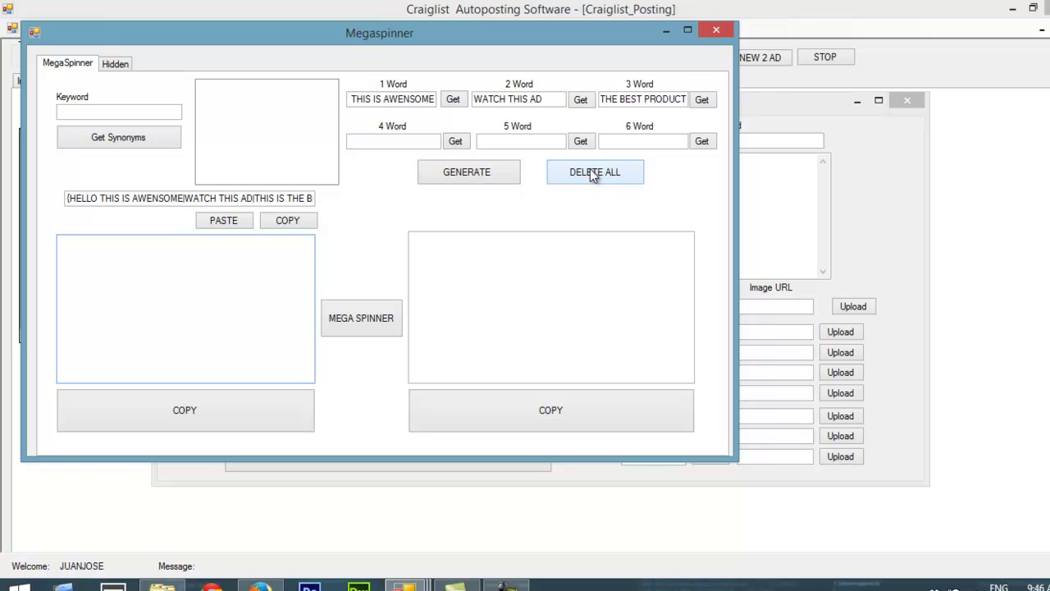
- Replace the words with HELLO, HI, GRETTINGS and copy the generated {HELLO|HI|GRETTINGS} for the body
{"action": "left_click", "coordinate": [591, 173]}
{"action": "left_click", "coordinate": [413, 98]}
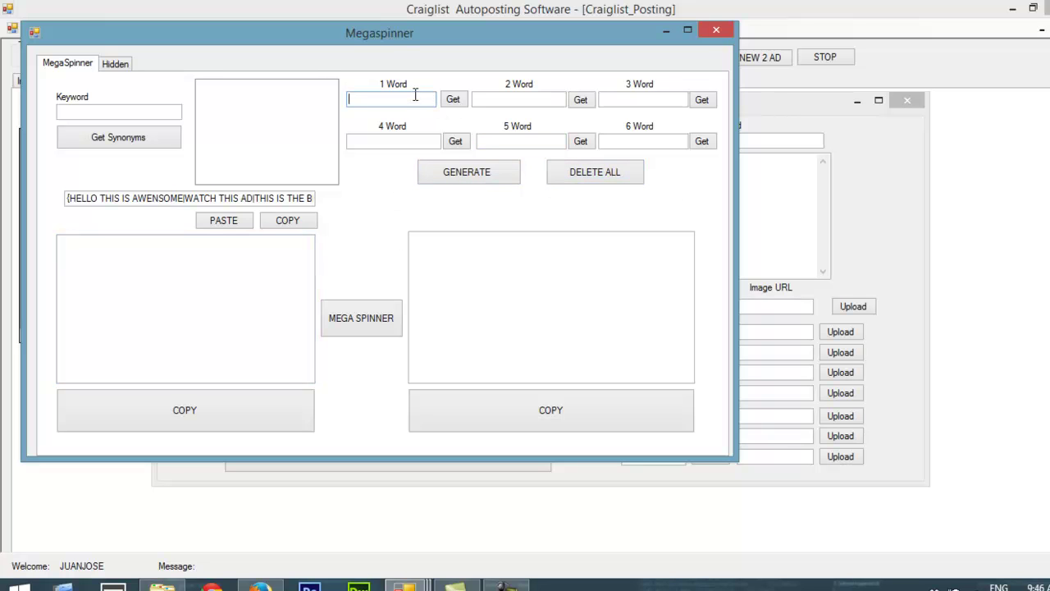
{"action": "type", "text": "HELLO"}
{"action": "left_click", "coordinate": [535, 100]}
{"action": "left_click", "coordinate": [658, 102]}
{"action": "type", "text": "GRET"}
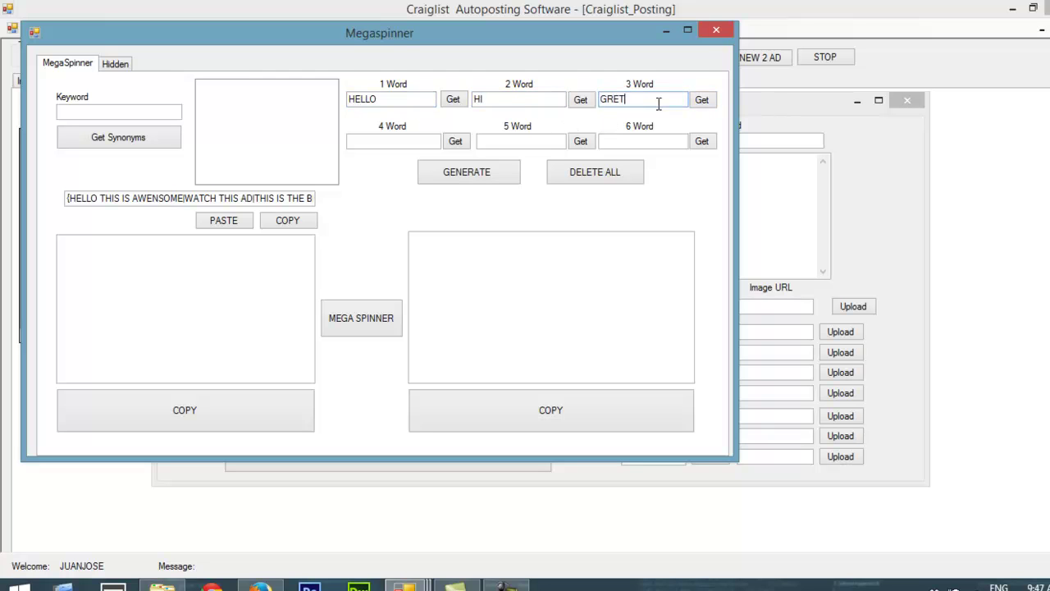
{"action": "type", "text": "TIGN"}
{"action": "left_click", "coordinate": [484, 179]}
{"action": "left_click", "coordinate": [296, 223]}
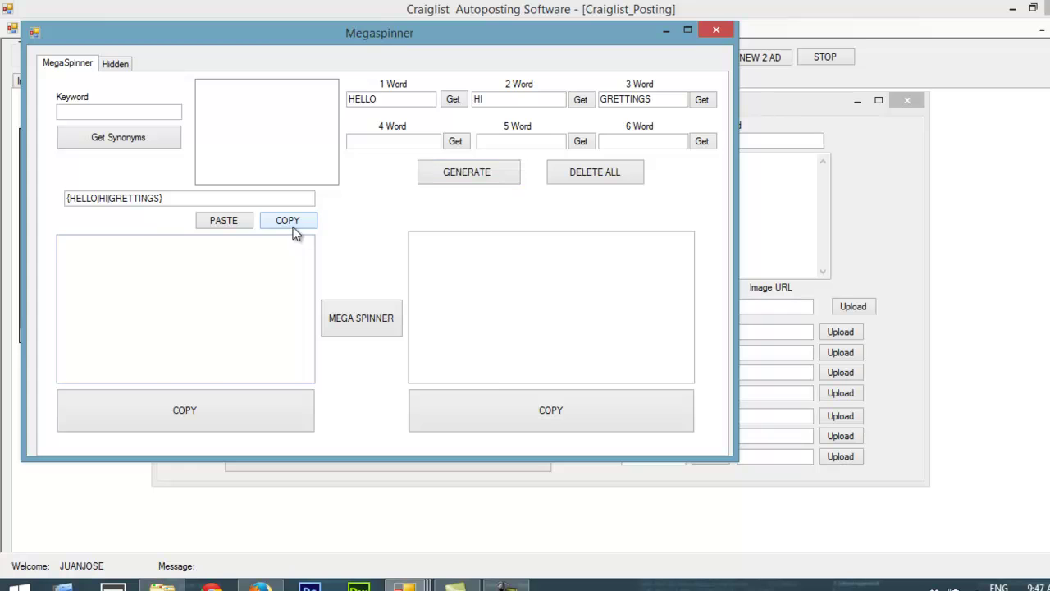
{"action": "left_click", "coordinate": [795, 234]}
- Paste {HELLO|HI|GRETTINGS} into BODY and spin until the preview shows HELLO THIS IS AWENSOME / HELLO
{"action": "left_click", "coordinate": [431, 227]}
{"action": "key", "text": "ctrl+v"}
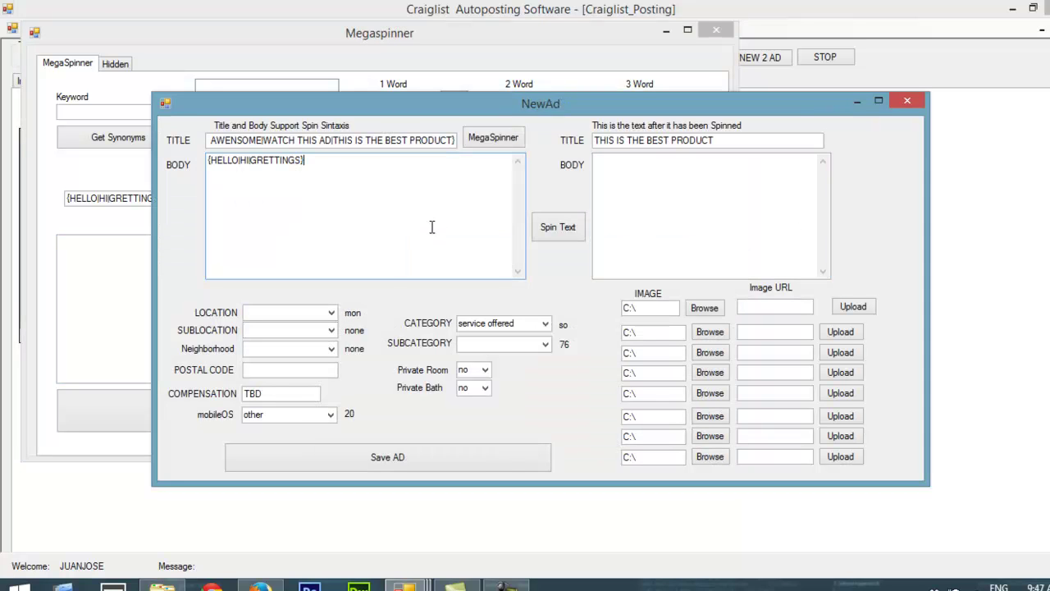
{"action": "left_click", "coordinate": [568, 231]}
{"action": "left_click", "coordinate": [567, 230]}
{"action": "left_click", "coordinate": [567, 231]}
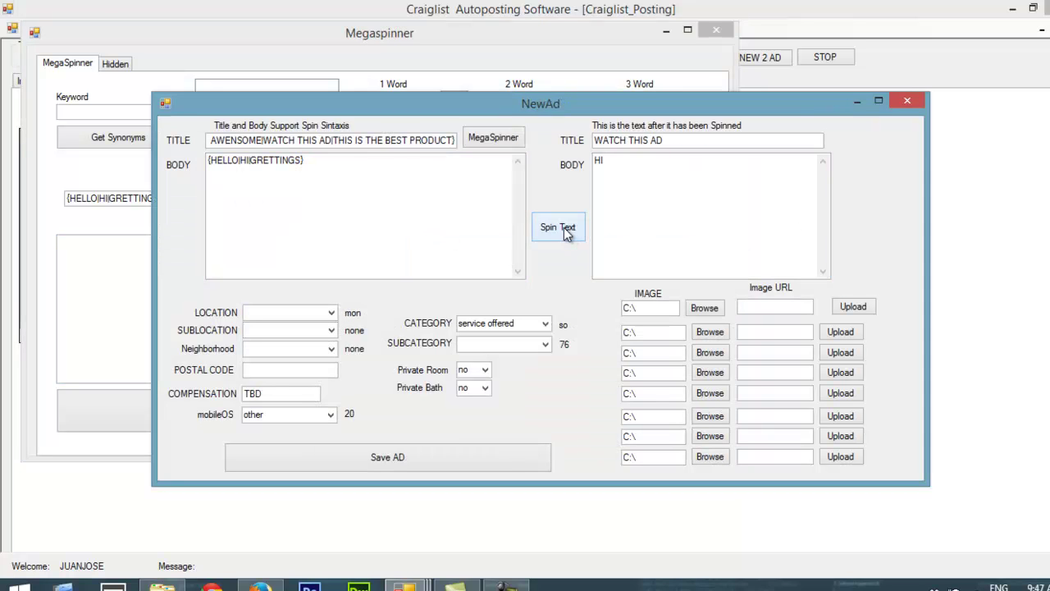
{"action": "left_click", "coordinate": [566, 231]}
{"action": "left_click", "coordinate": [566, 231]}
{"action": "left_click", "coordinate": [564, 230]}
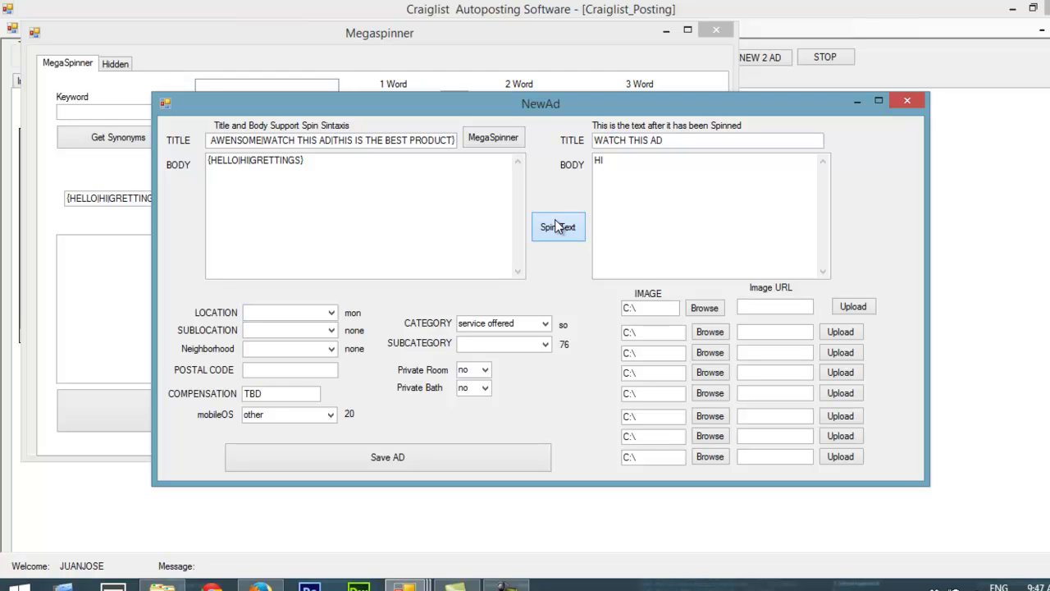
{"action": "left_click", "coordinate": [558, 228]}
{"action": "left_click", "coordinate": [557, 227]}
{"action": "left_click", "coordinate": [557, 226]}
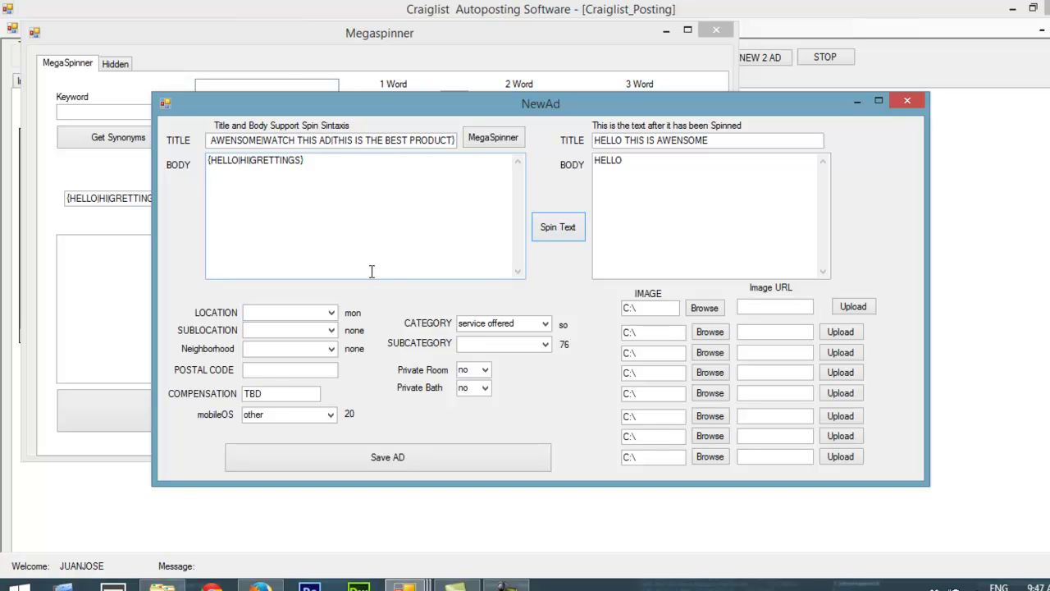
- Try Toronto as the location with Toronto City sublocation, which offers no neighborhoods
{"action": "left_click", "coordinate": [336, 311]}
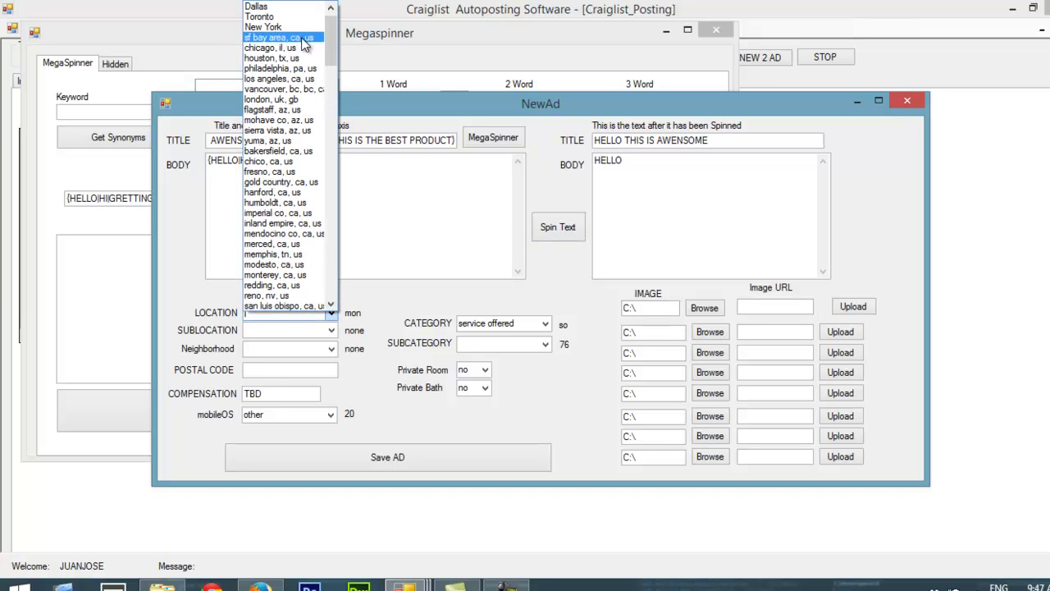
{"action": "scroll", "coordinate": [304, 75], "scroll_direction": "up", "scroll_amount": 1}
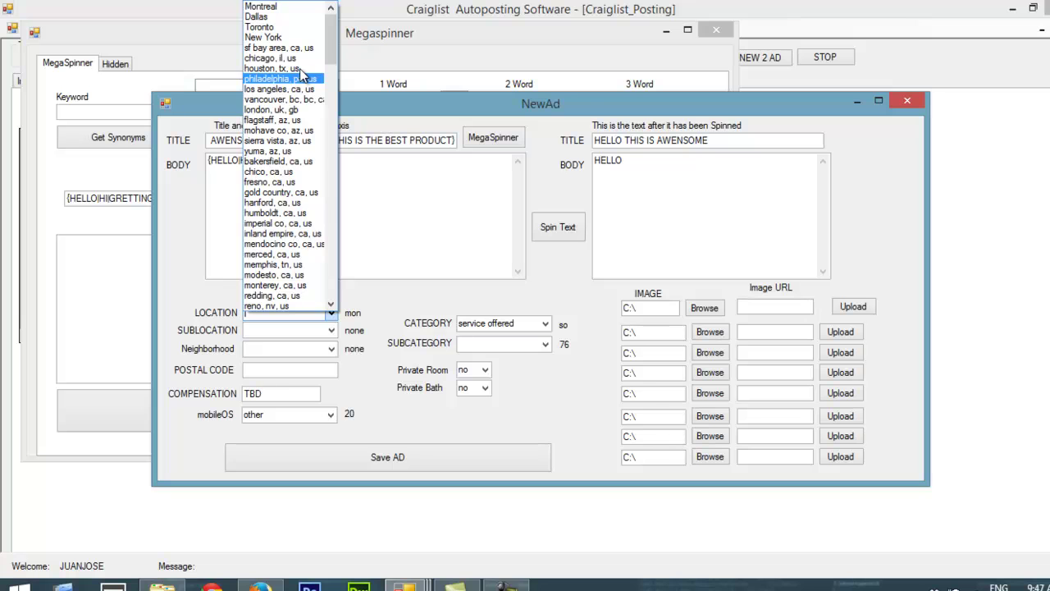
{"action": "left_click", "coordinate": [292, 25]}
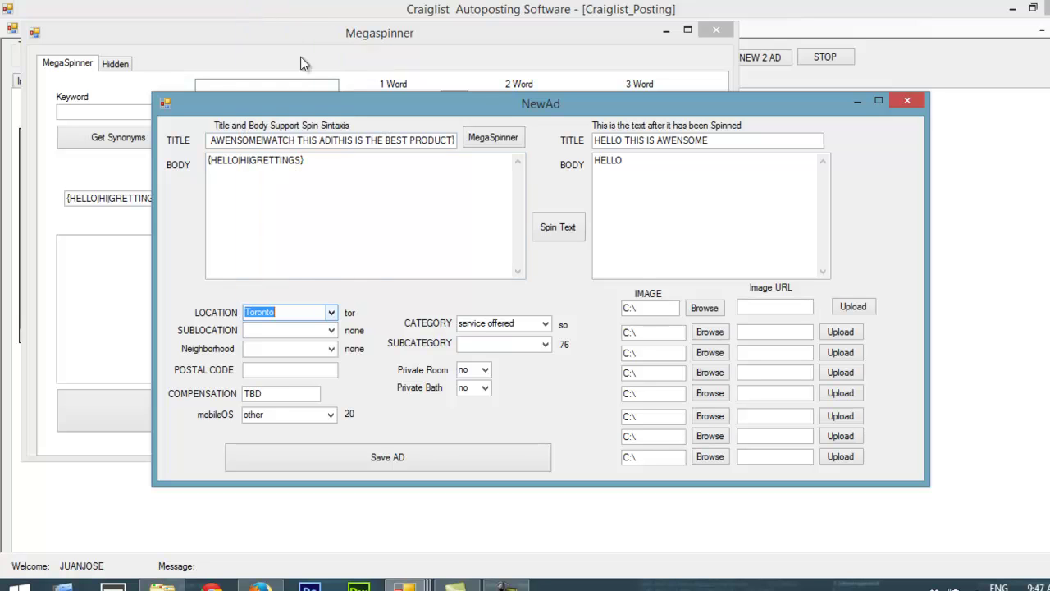
{"action": "left_click", "coordinate": [332, 331]}
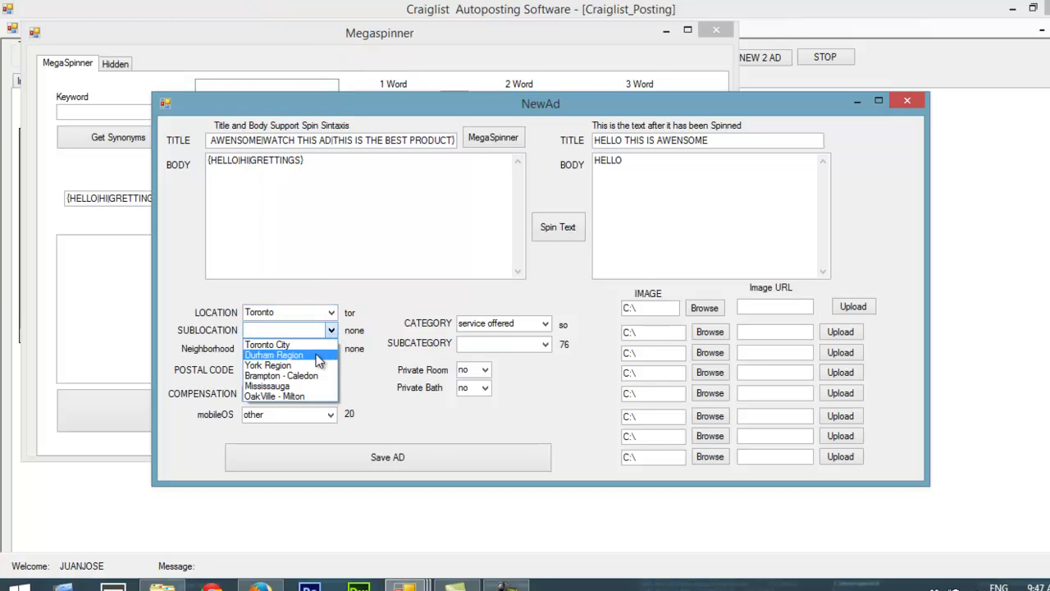
{"action": "left_click", "coordinate": [309, 345]}
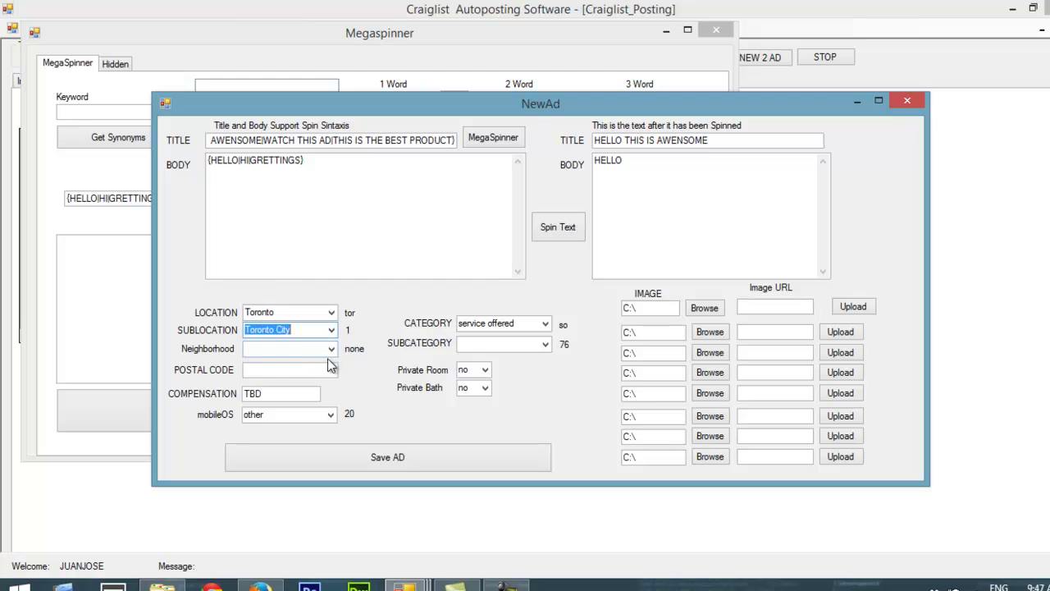
{"action": "left_click", "coordinate": [333, 348]}
{"action": "left_click", "coordinate": [333, 348]}
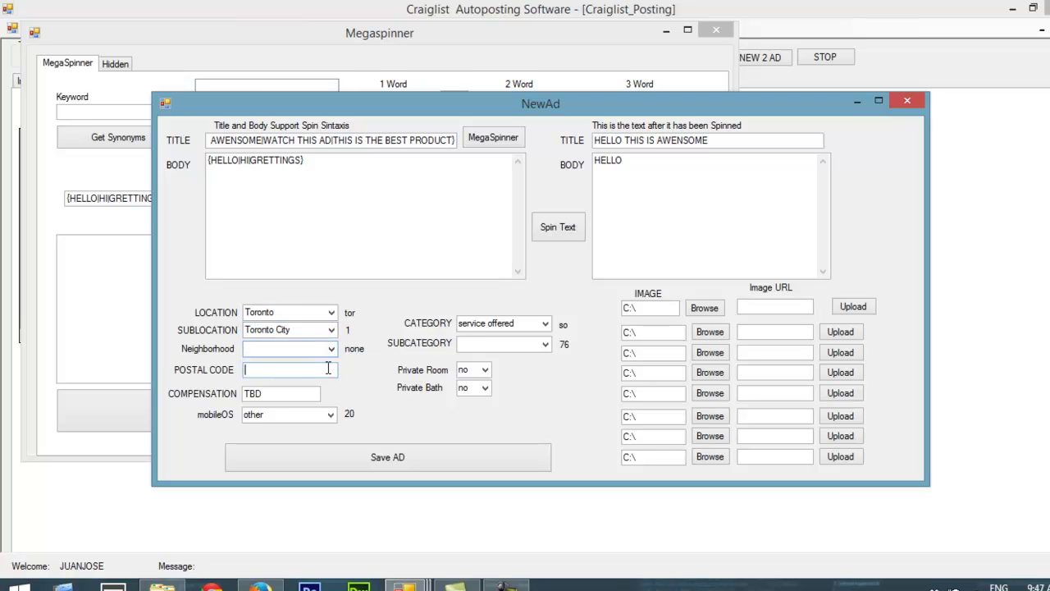
{"action": "left_click", "coordinate": [328, 368]}
- Switch the location to sf bay area, city of san francisco, laurel hts / presidio
{"action": "left_click", "coordinate": [331, 313]}
{"action": "scroll", "coordinate": [293, 281], "scroll_direction": "down", "scroll_amount": 3}
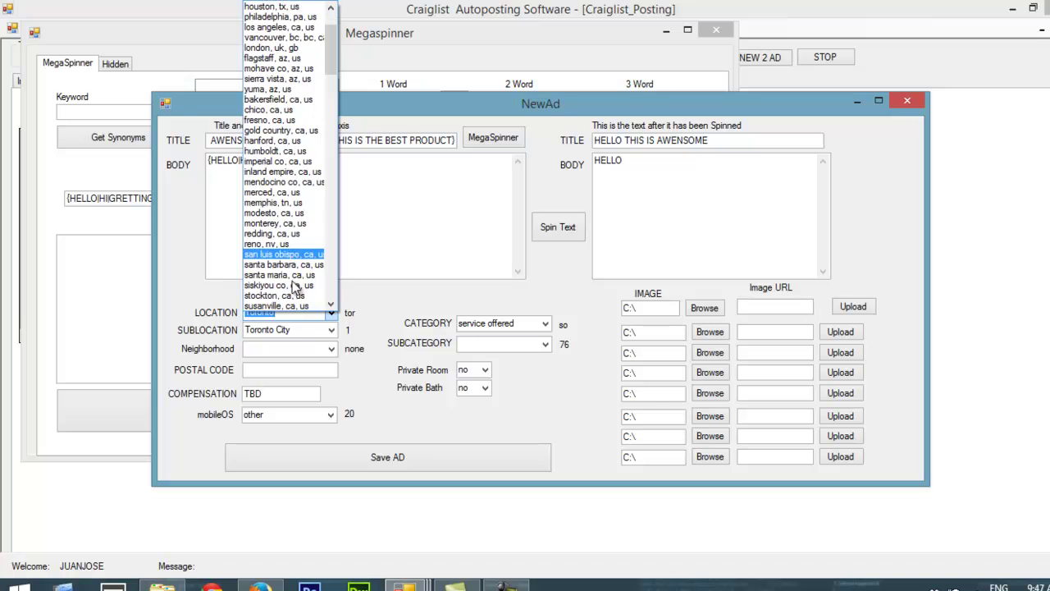
{"action": "scroll", "coordinate": [302, 187], "scroll_direction": "up", "scroll_amount": 10}
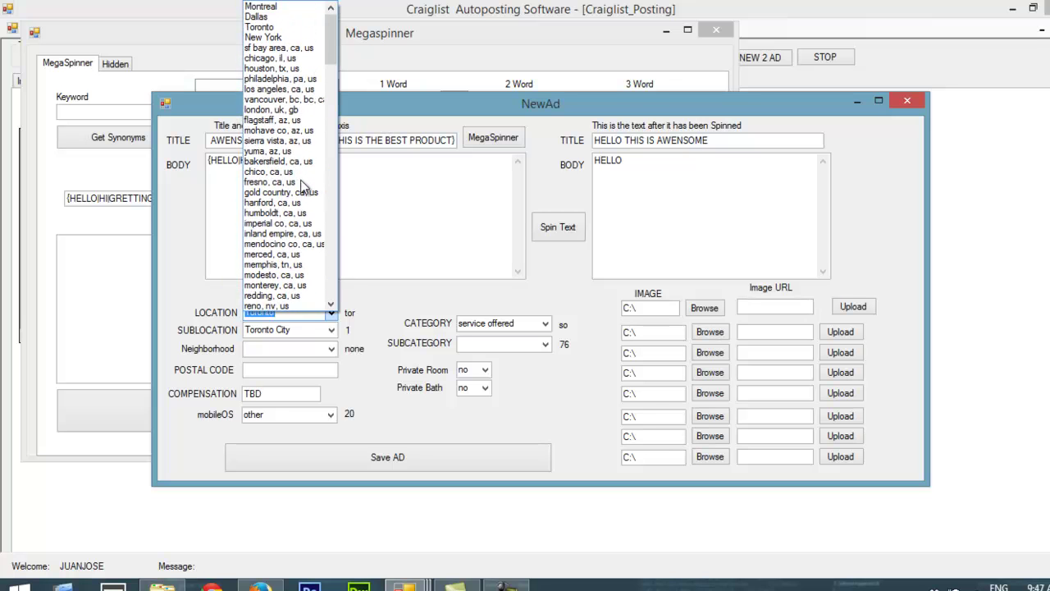
{"action": "left_click", "coordinate": [287, 48]}
{"action": "left_click", "coordinate": [331, 329]}
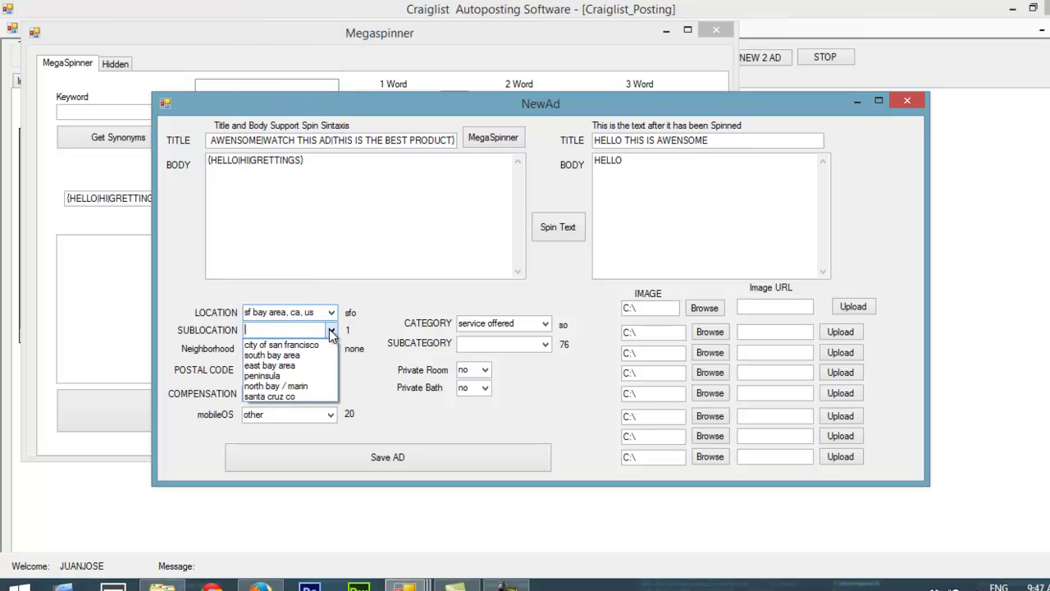
{"action": "left_click", "coordinate": [327, 340]}
{"action": "left_click", "coordinate": [332, 350]}
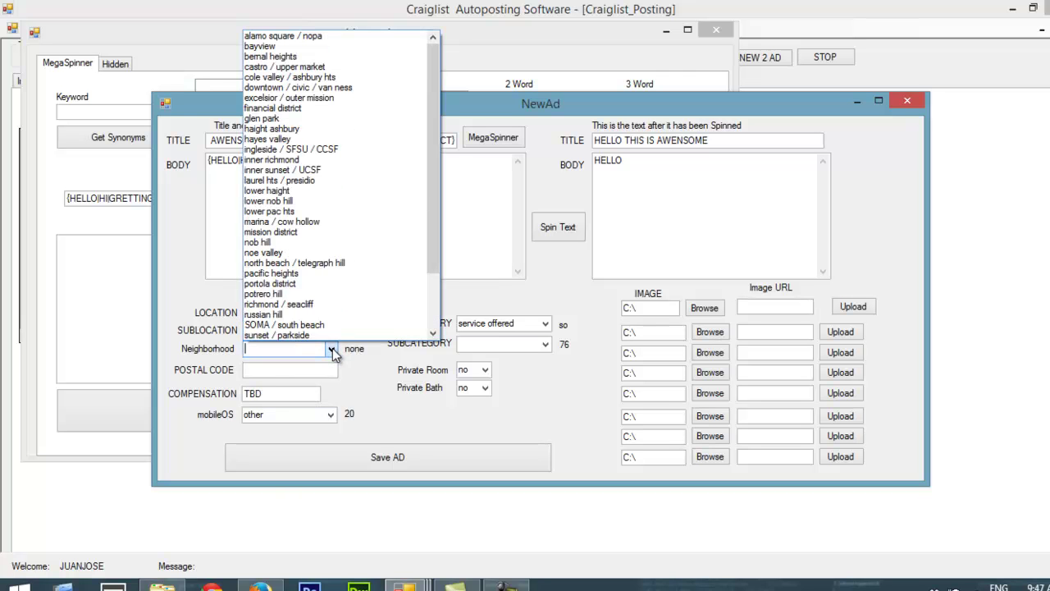
{"action": "left_click", "coordinate": [307, 182]}
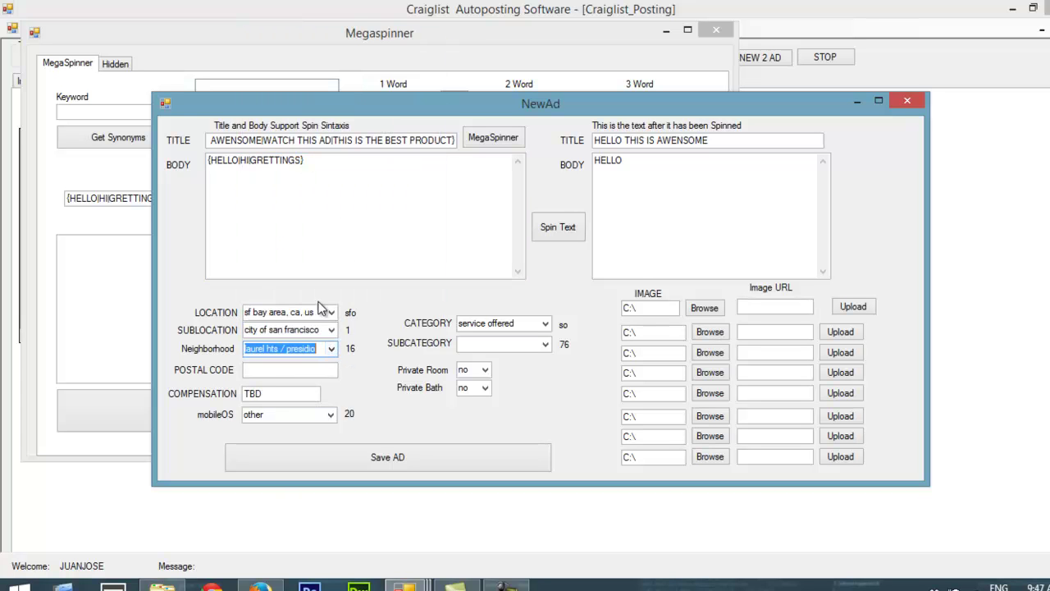
- Change the sublocation to east bay area with neighborhood oakland north / temescal
{"action": "left_click", "coordinate": [330, 330]}
{"action": "left_click", "coordinate": [320, 365]}
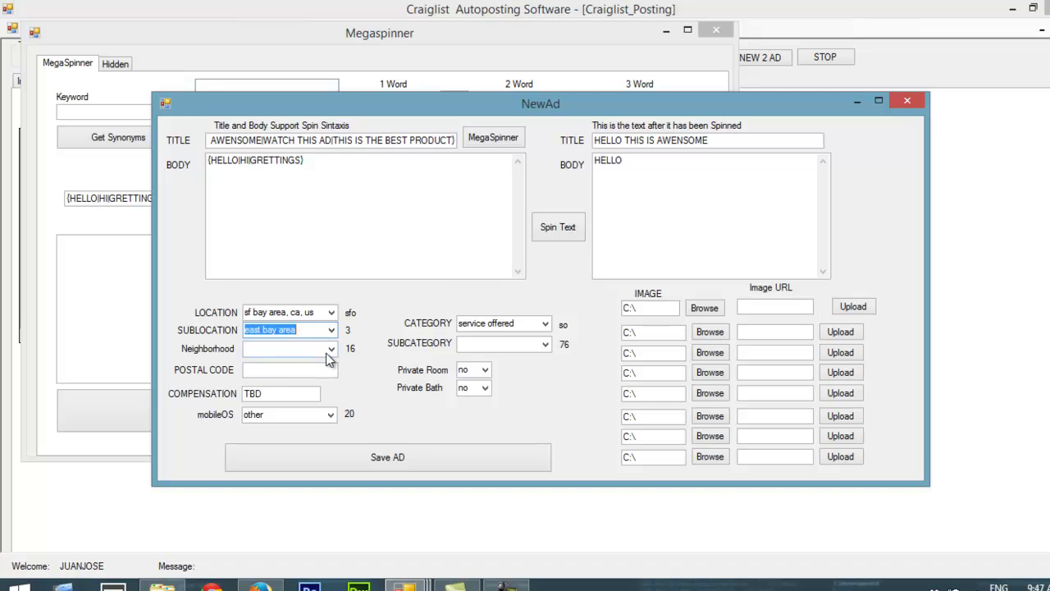
{"action": "left_click", "coordinate": [330, 349]}
{"action": "left_click", "coordinate": [319, 254]}
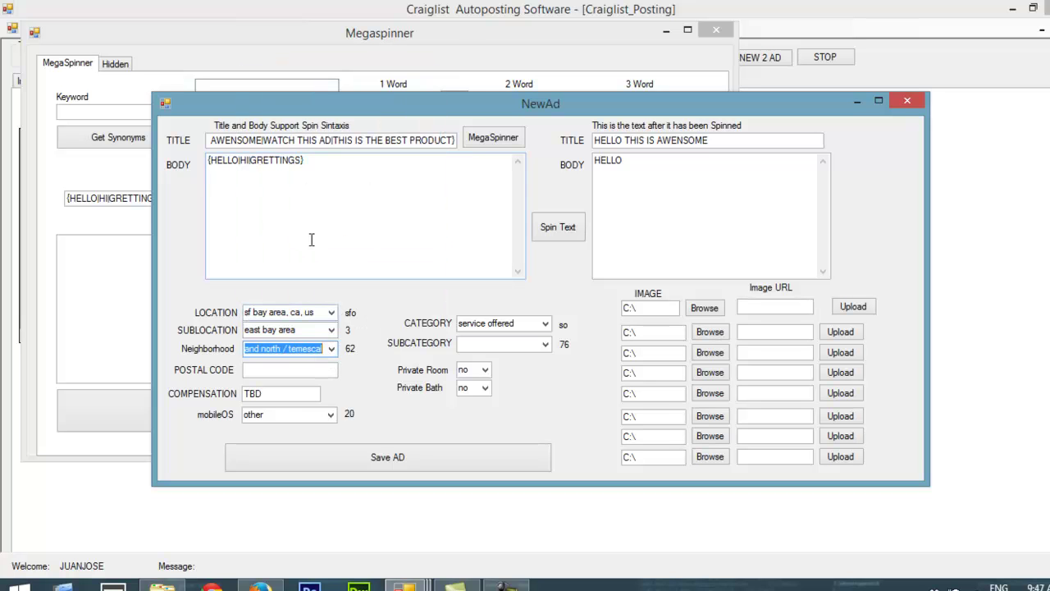
- Enter postal code FDFG and compensation 26, leaving the mobile OS choice unchanged
{"action": "left_click", "coordinate": [307, 371]}
{"action": "type", "text": "FDFG"}
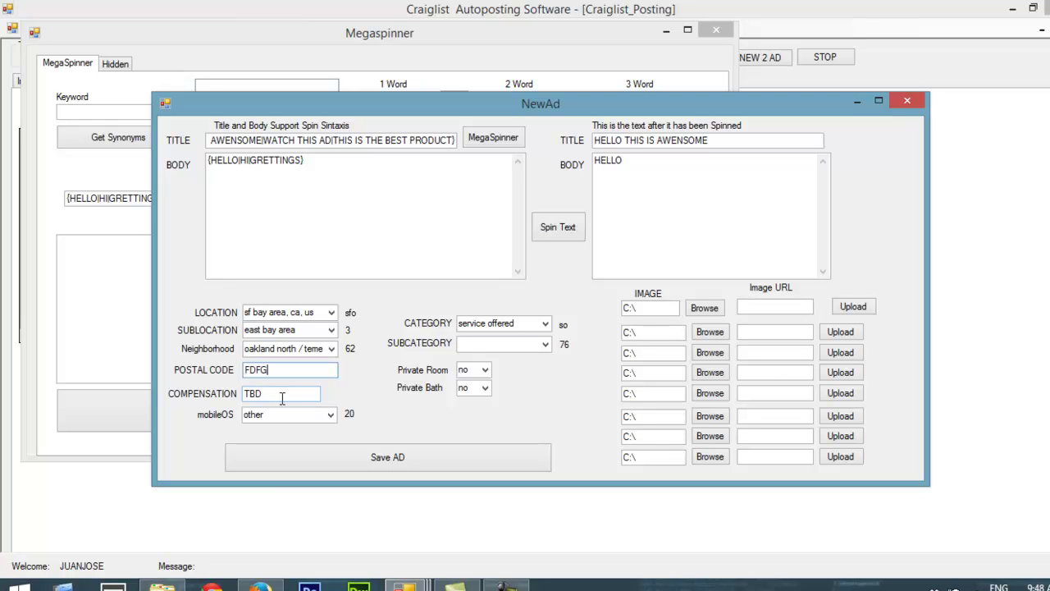
{"action": "key", "text": "Tab"}
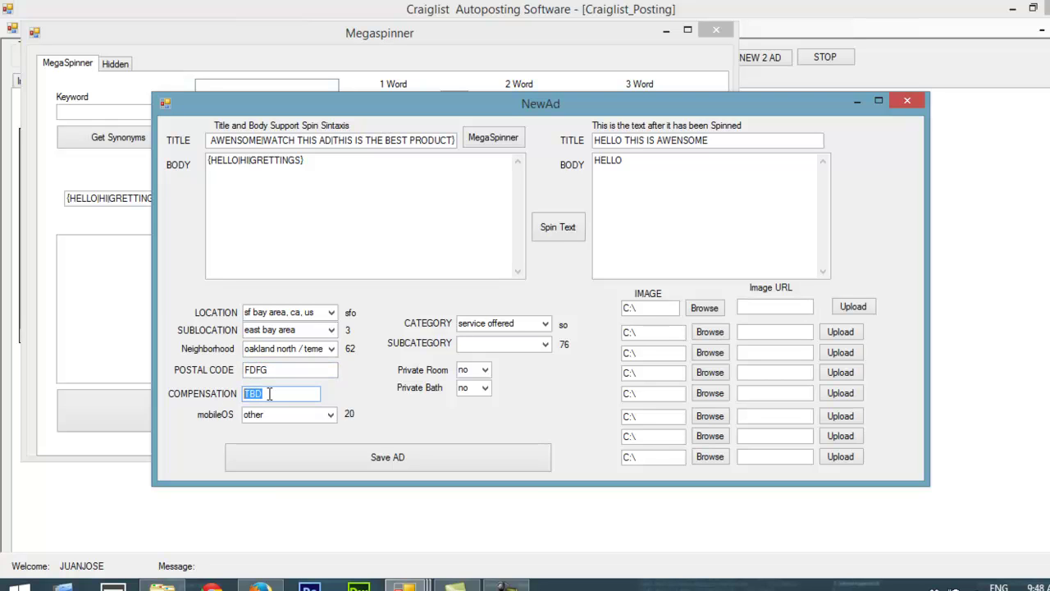
{"action": "type", "text": "26"}
{"action": "left_click", "coordinate": [333, 415]}
{"action": "left_click", "coordinate": [333, 416]}
{"action": "left_click", "coordinate": [333, 415]}
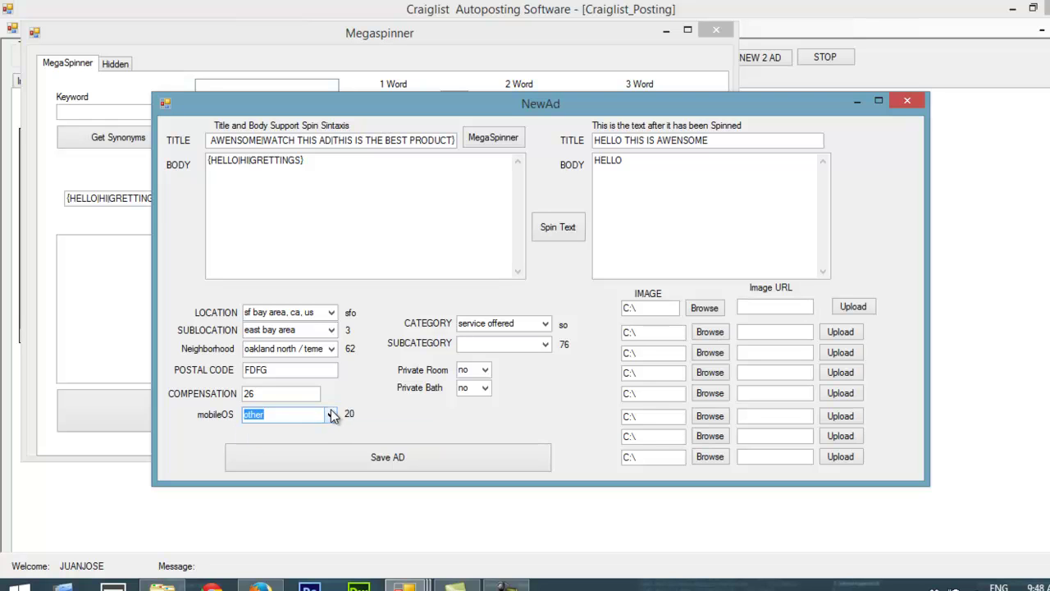
{"action": "left_click", "coordinate": [331, 412]}
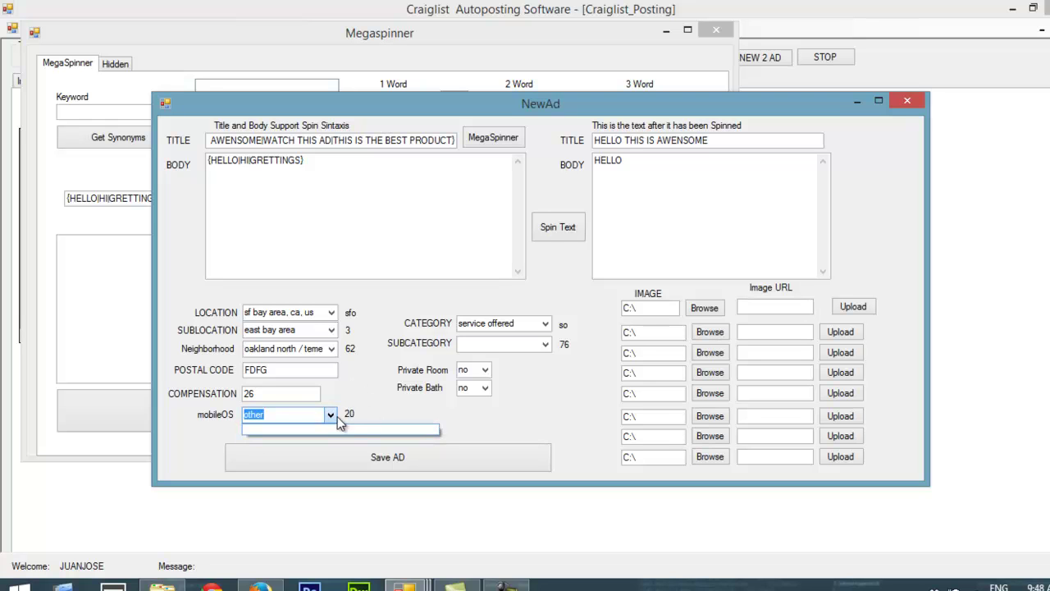
- Set the category to for sale by owner and subcategory to cell phones - by owner
{"action": "left_click", "coordinate": [548, 327]}
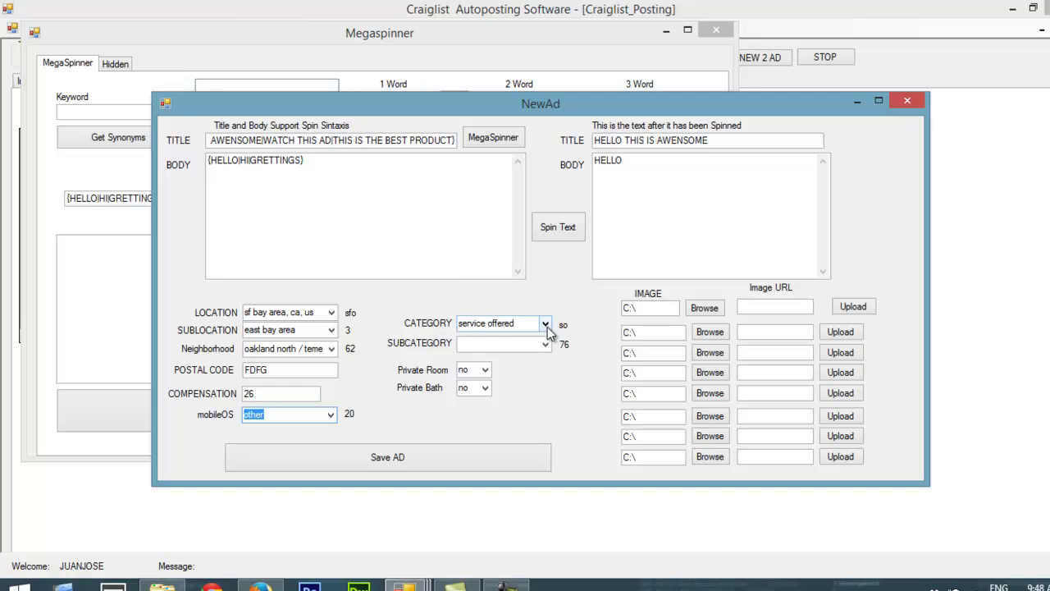
{"action": "left_click", "coordinate": [547, 326]}
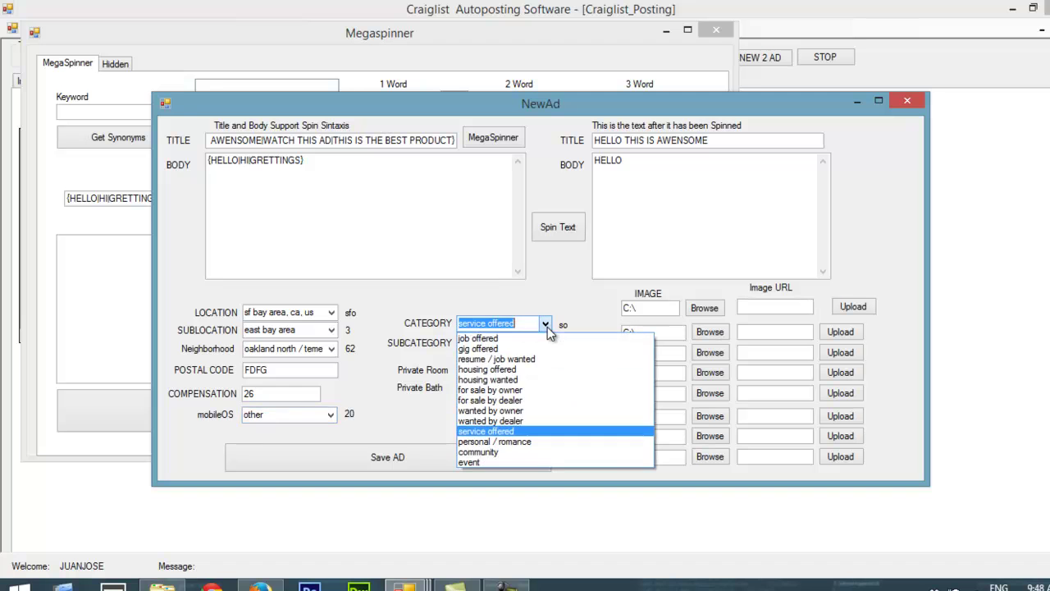
{"action": "left_click", "coordinate": [533, 393]}
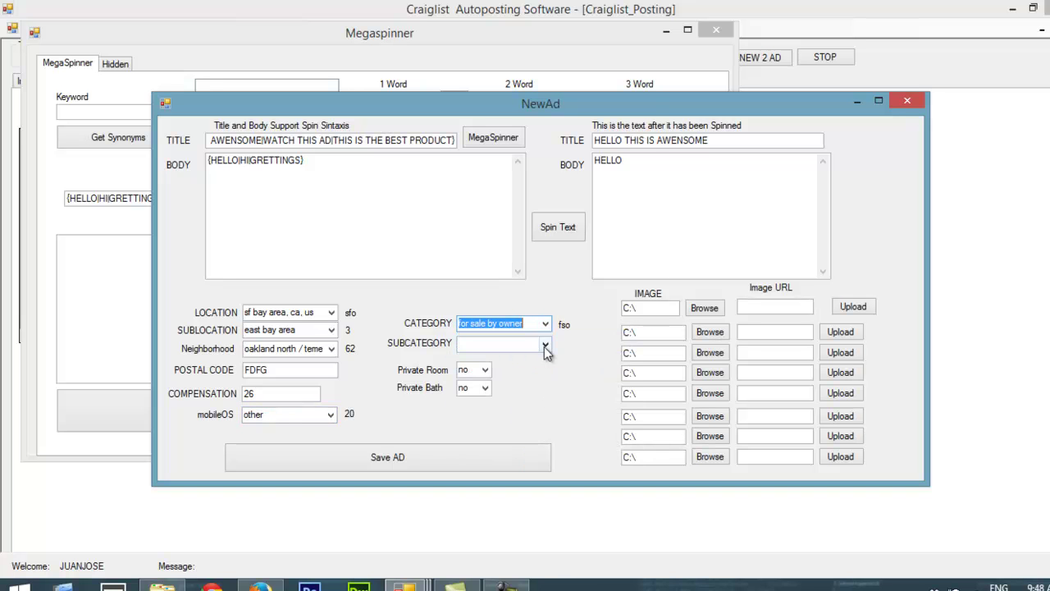
{"action": "left_click", "coordinate": [545, 345]}
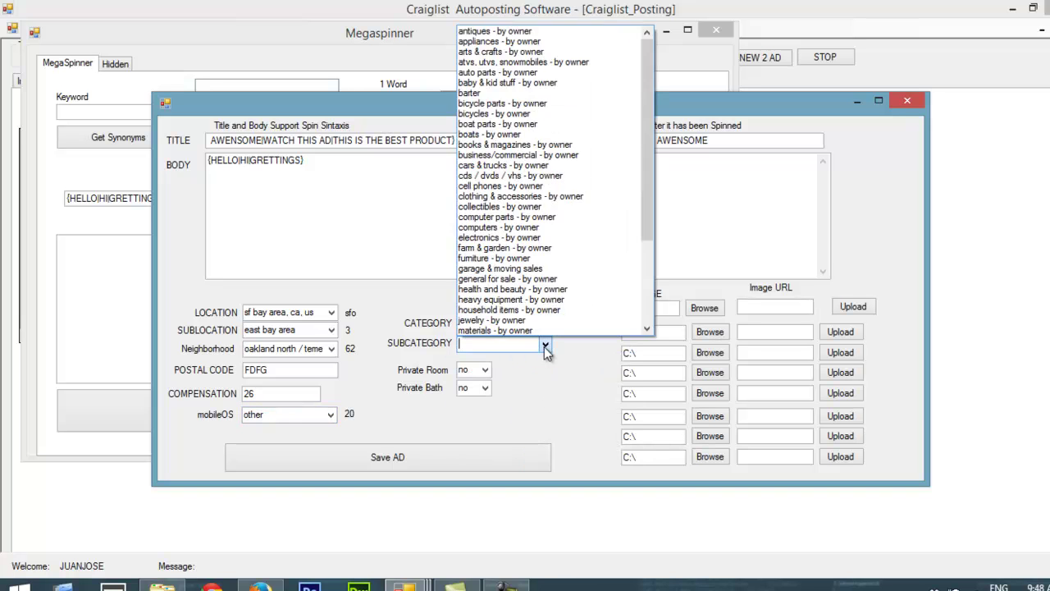
{"action": "left_click", "coordinate": [526, 185]}
- Keep mobile OS as other and both private room and private bath at no
{"action": "left_click", "coordinate": [329, 415]}
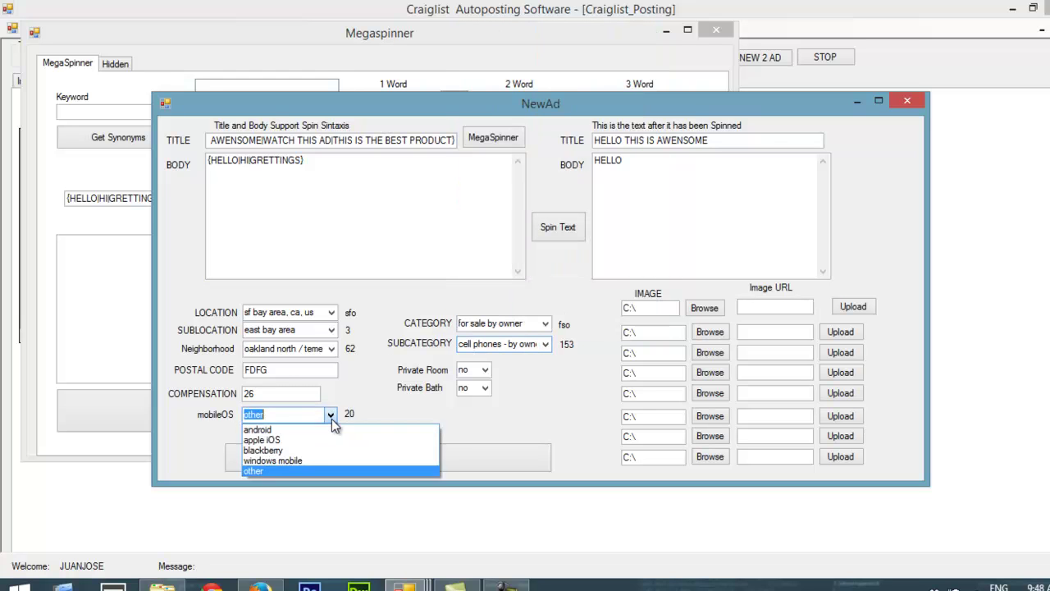
{"action": "left_click", "coordinate": [332, 412]}
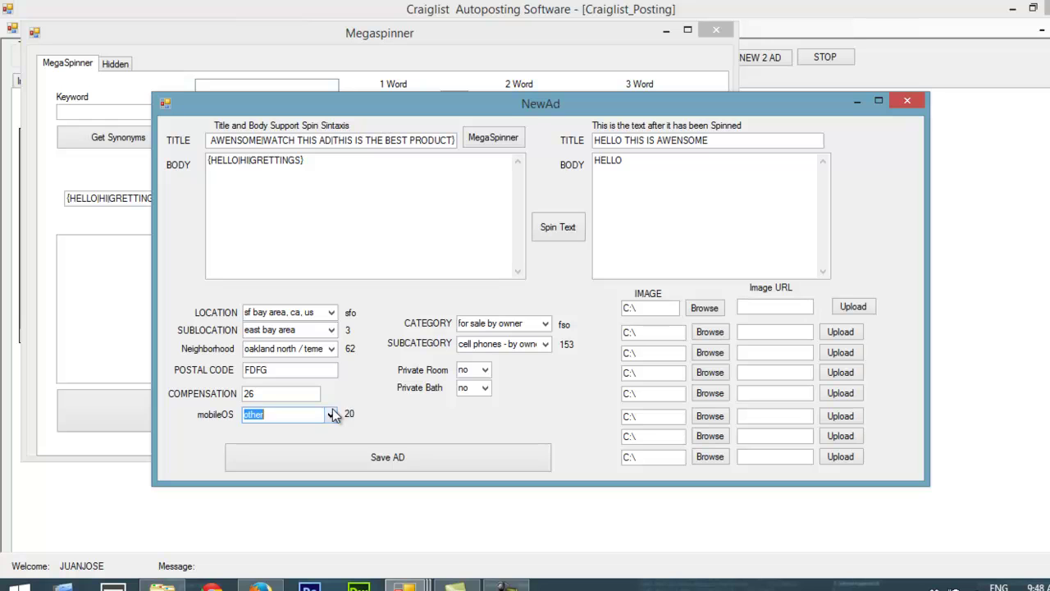
{"action": "left_click", "coordinate": [485, 371]}
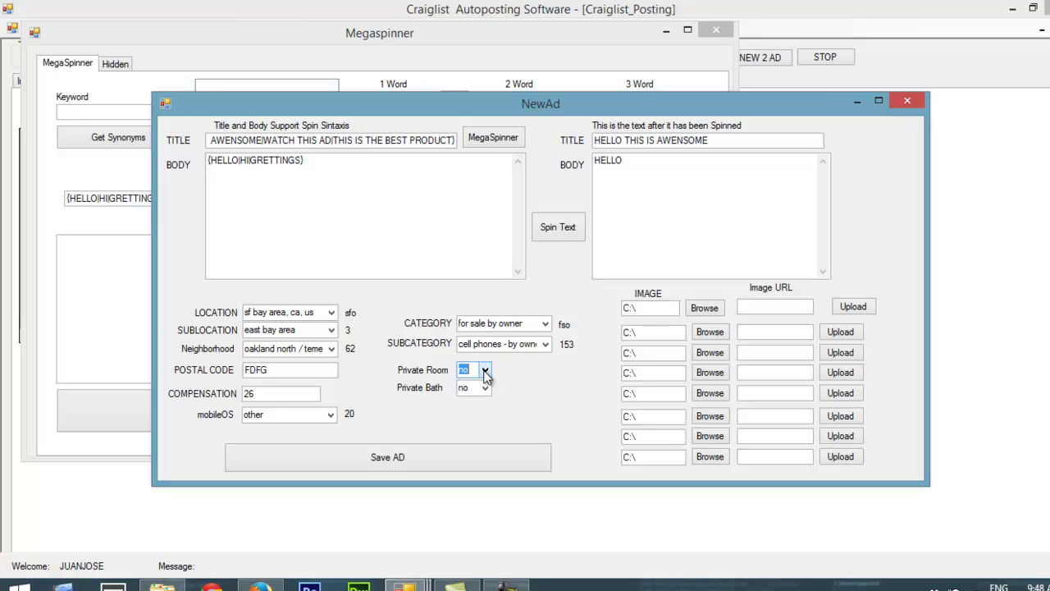
{"action": "left_click", "coordinate": [485, 384]}
{"action": "left_click", "coordinate": [485, 389]}
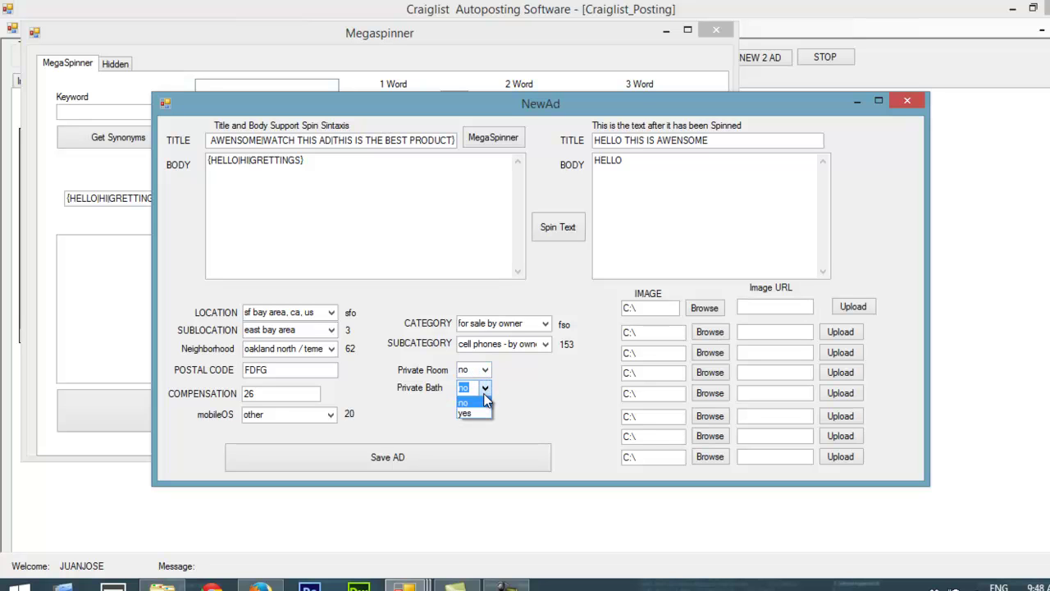
{"action": "left_click", "coordinate": [485, 397]}
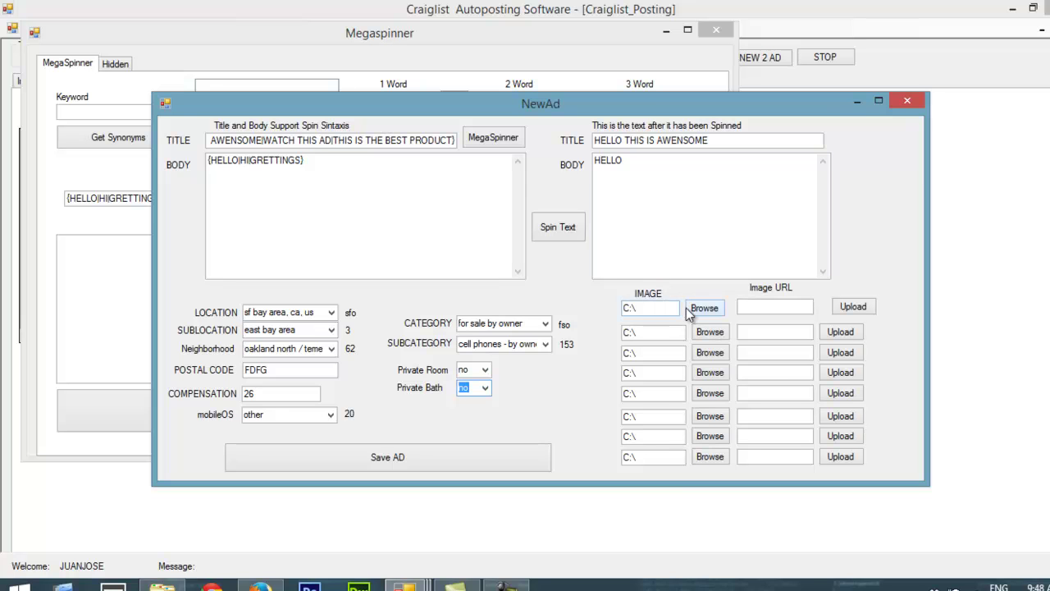
- Attach the 1000-likes image from the Desktop craiglist folder to the ad
{"action": "left_click", "coordinate": [711, 309]}
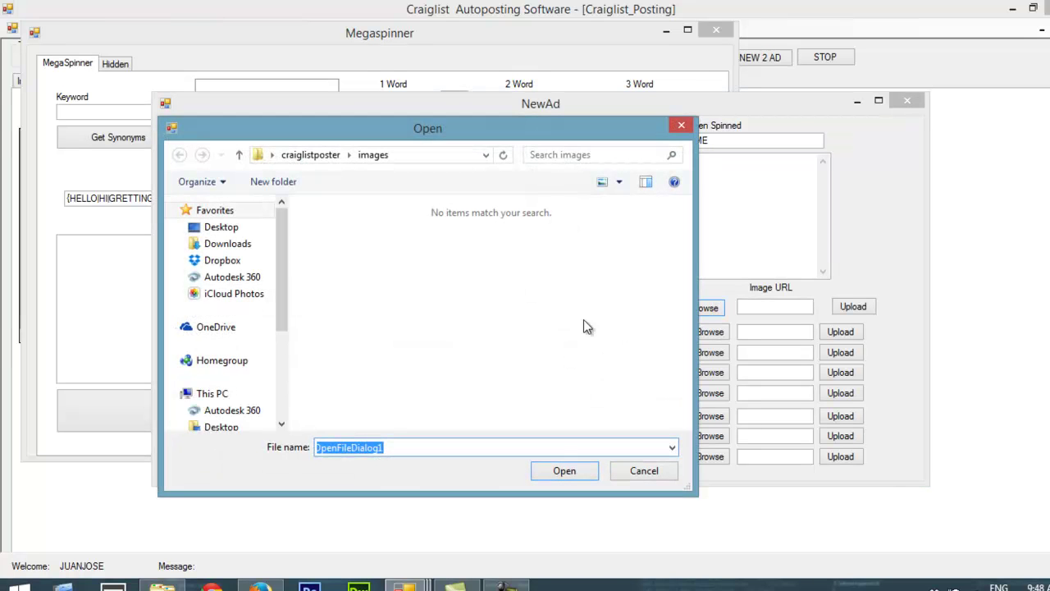
{"action": "left_click", "coordinate": [239, 235]}
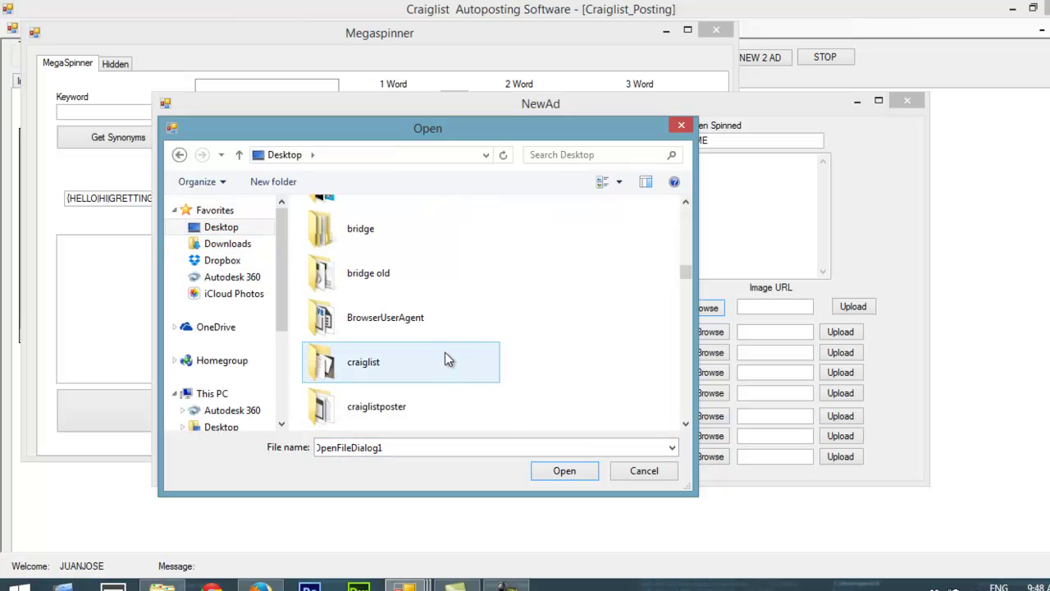
{"action": "left_click", "coordinate": [430, 356]}
{"action": "double_click", "coordinate": [430, 361]}
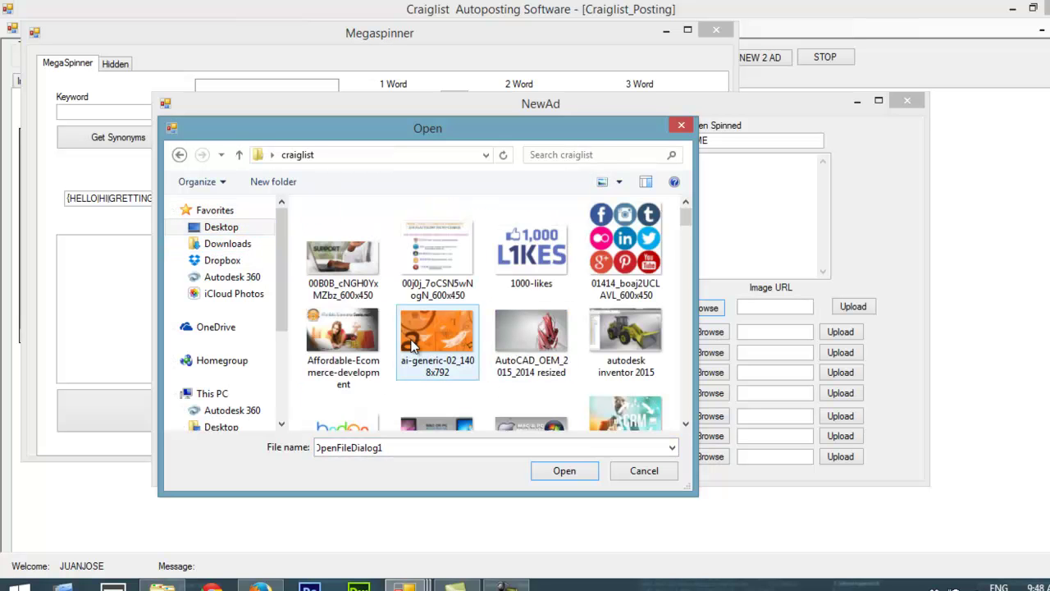
{"action": "left_click", "coordinate": [529, 259]}
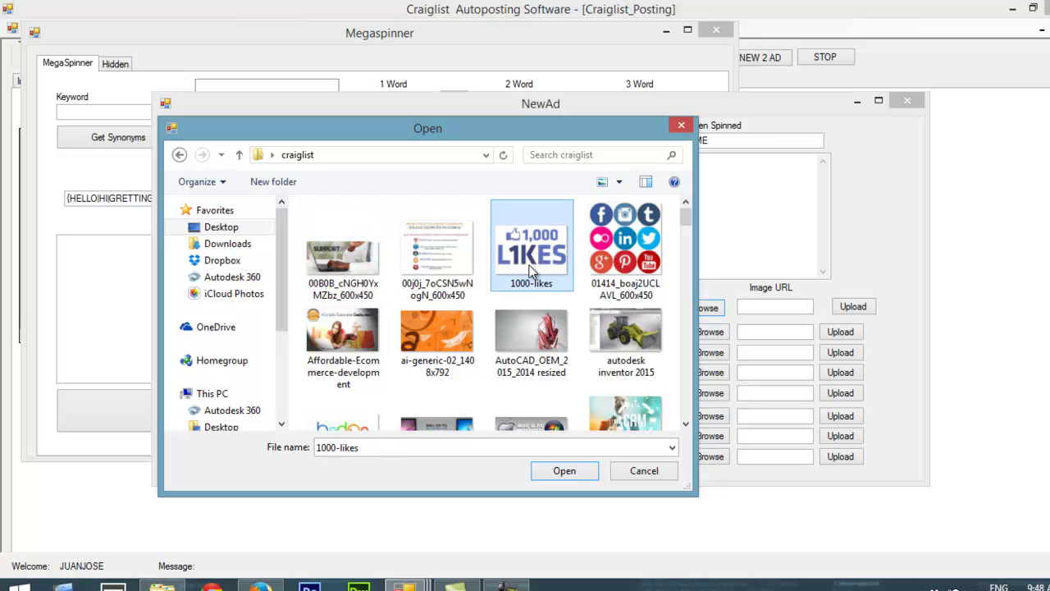
{"action": "left_click", "coordinate": [563, 470]}
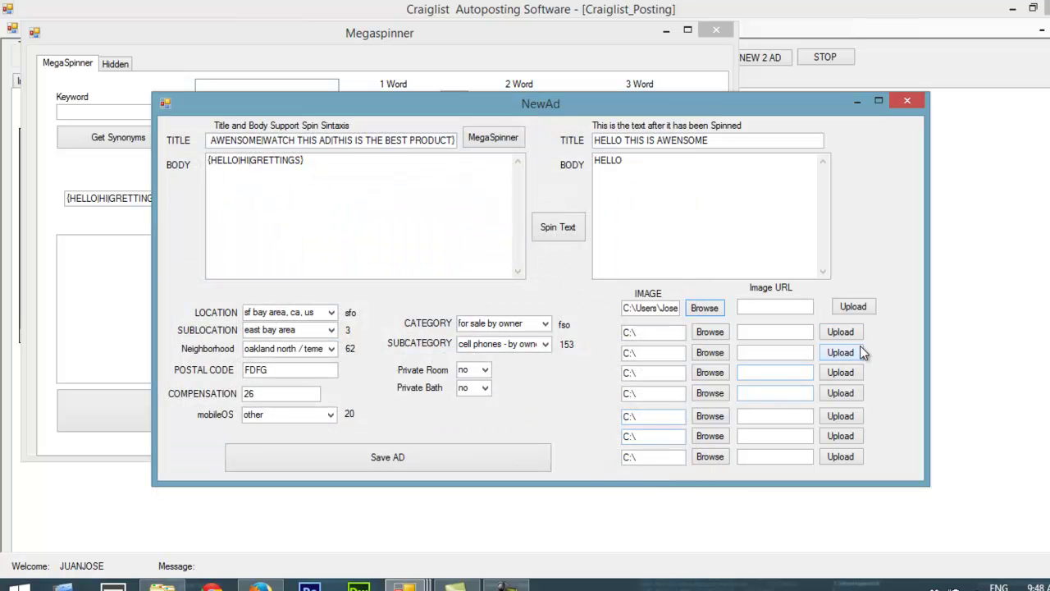
- Upload the image as 77723-imagead.jpg, save the ad, and close the Megaspinner window
{"action": "left_click", "coordinate": [860, 309]}
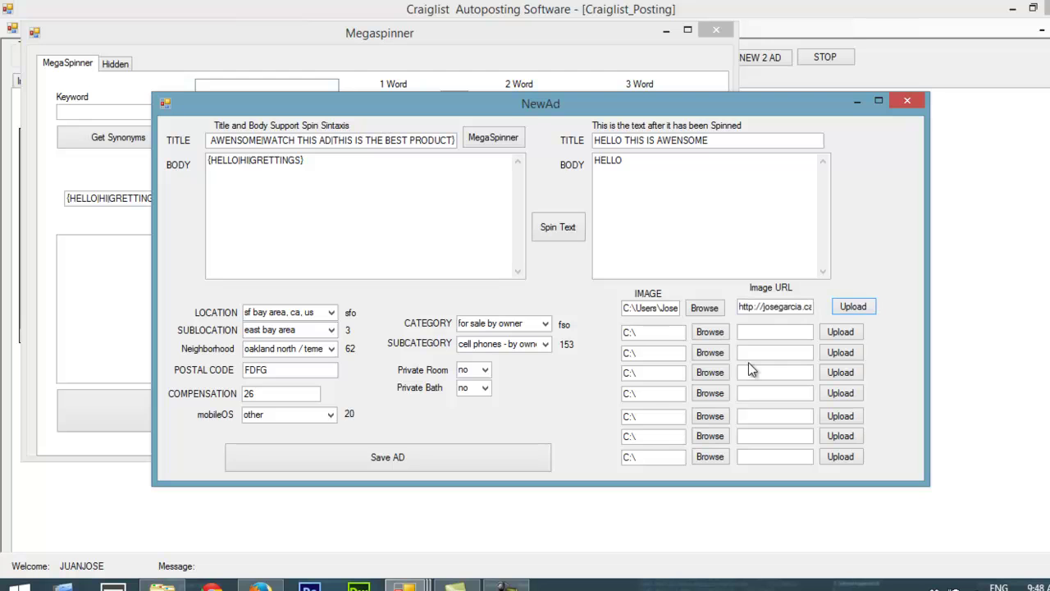
{"action": "left_click_drag", "start_coordinate": [755, 306], "coordinate": [860, 317]}
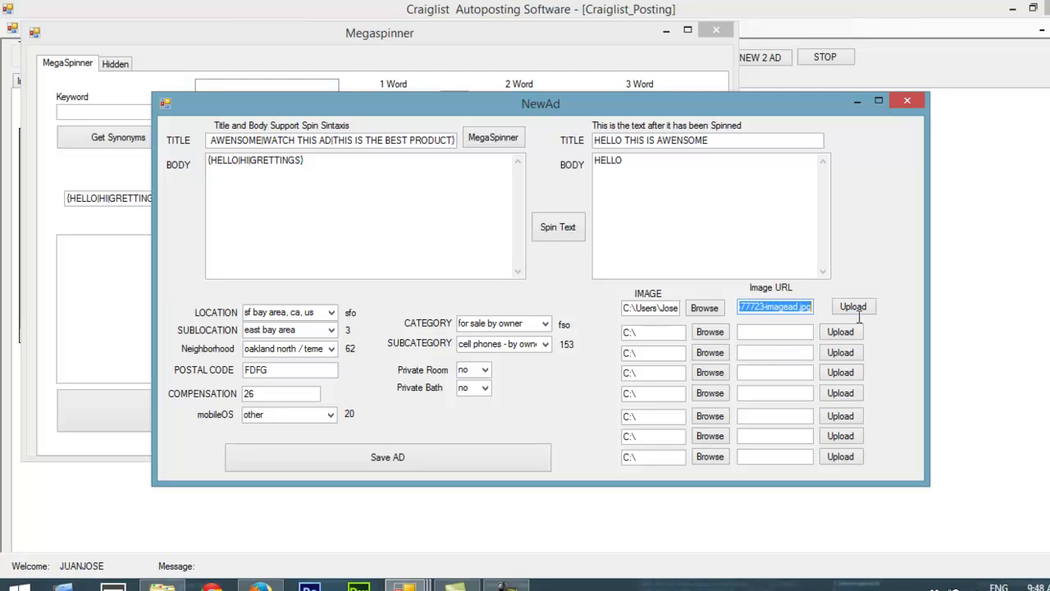
{"action": "left_click", "coordinate": [415, 460]}
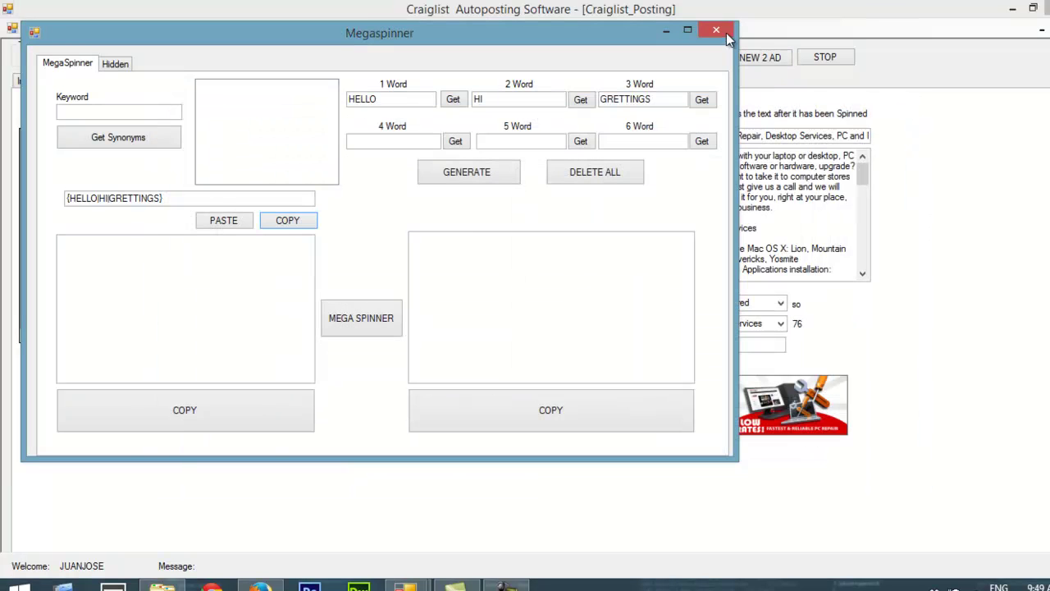
{"action": "left_click", "coordinate": [717, 31]}
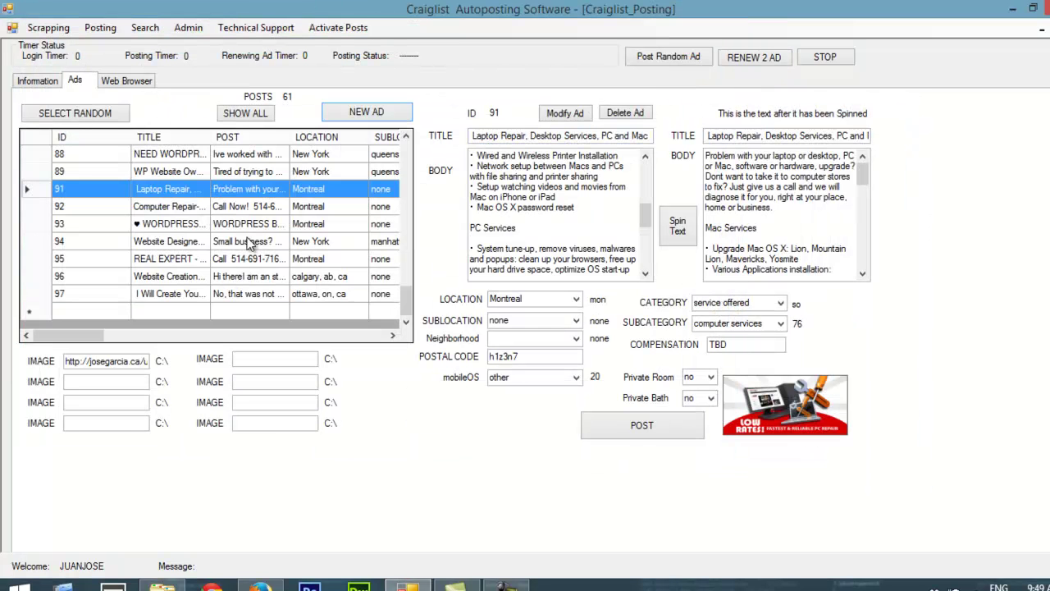
{"action": "left_click_drag", "start_coordinate": [406, 301], "coordinate": [406, 158]}
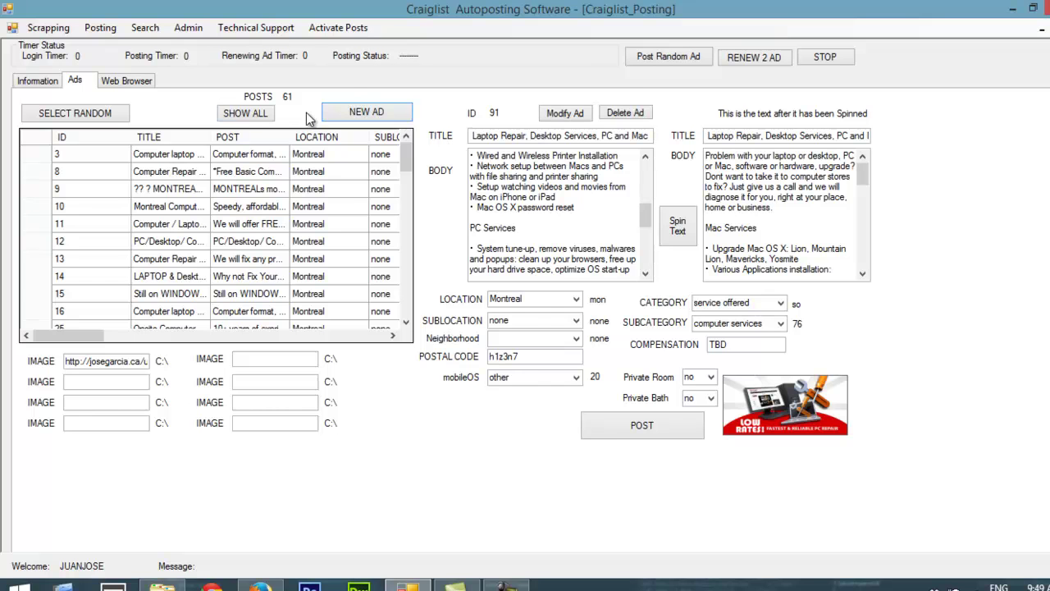
- On the Information tab, set POST 1's minute to 50
{"action": "left_click", "coordinate": [44, 83]}
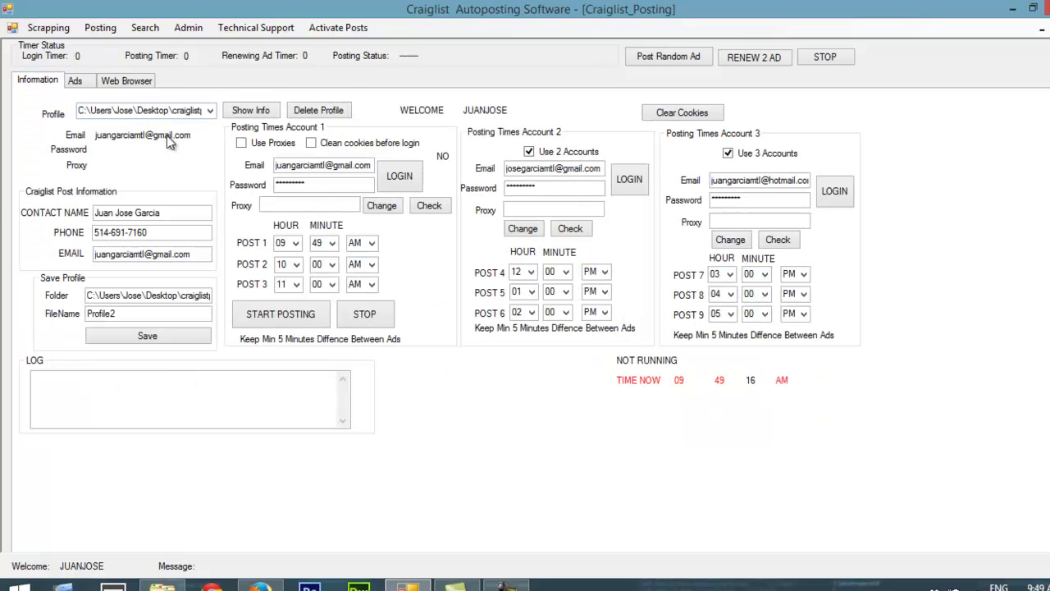
{"action": "left_click", "coordinate": [330, 244]}
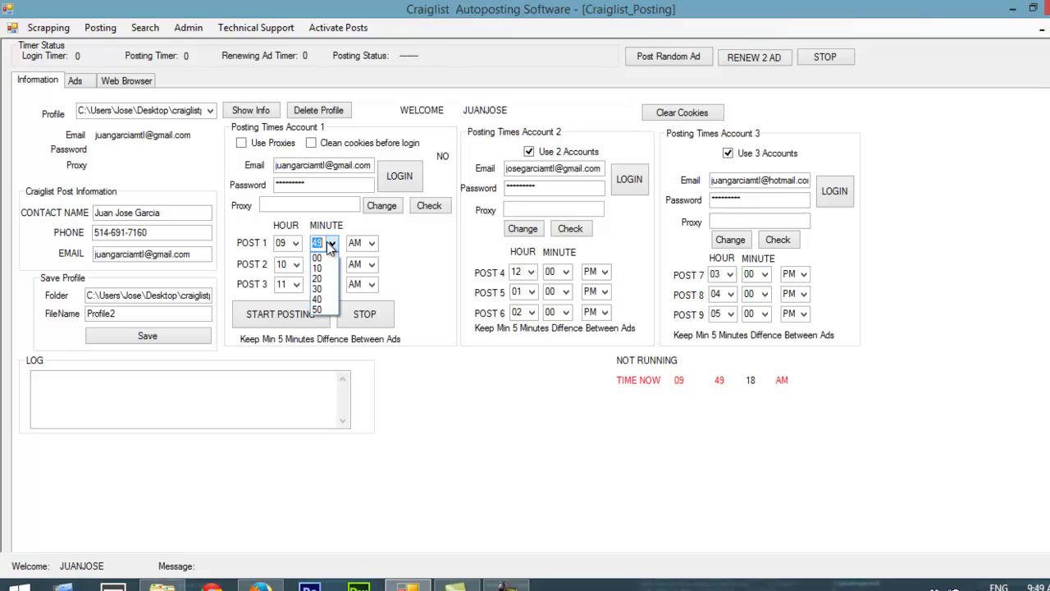
{"action": "type", "text": "50"}
{"action": "key", "text": "Return"}
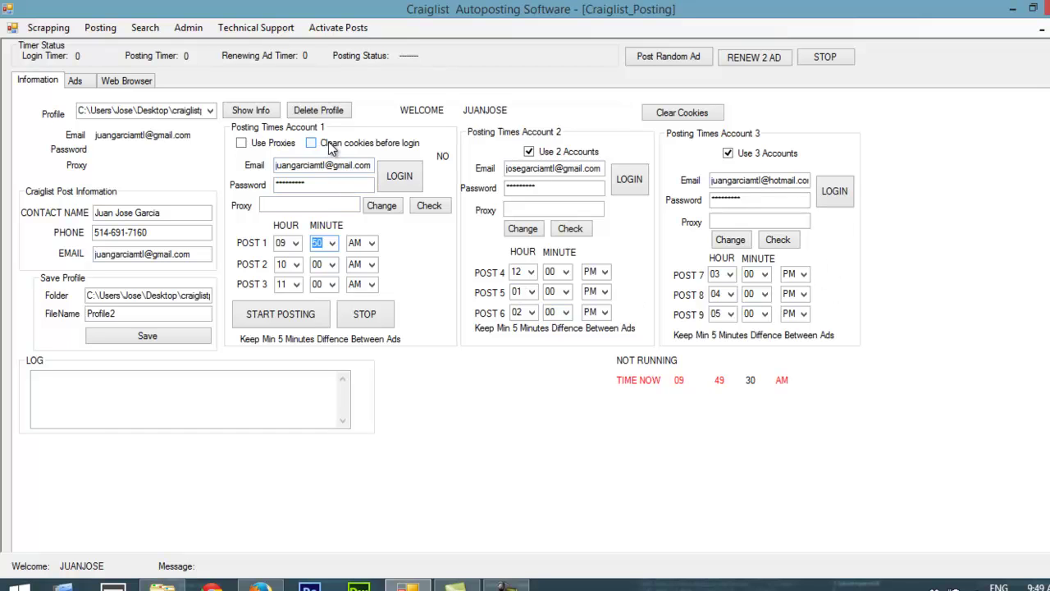
- Toggle Use Proxies on and back off for Account 1, then tick Clean cookies before login
{"action": "left_click", "coordinate": [274, 146]}
{"action": "left_click", "coordinate": [274, 146]}
{"action": "left_click", "coordinate": [277, 203]}
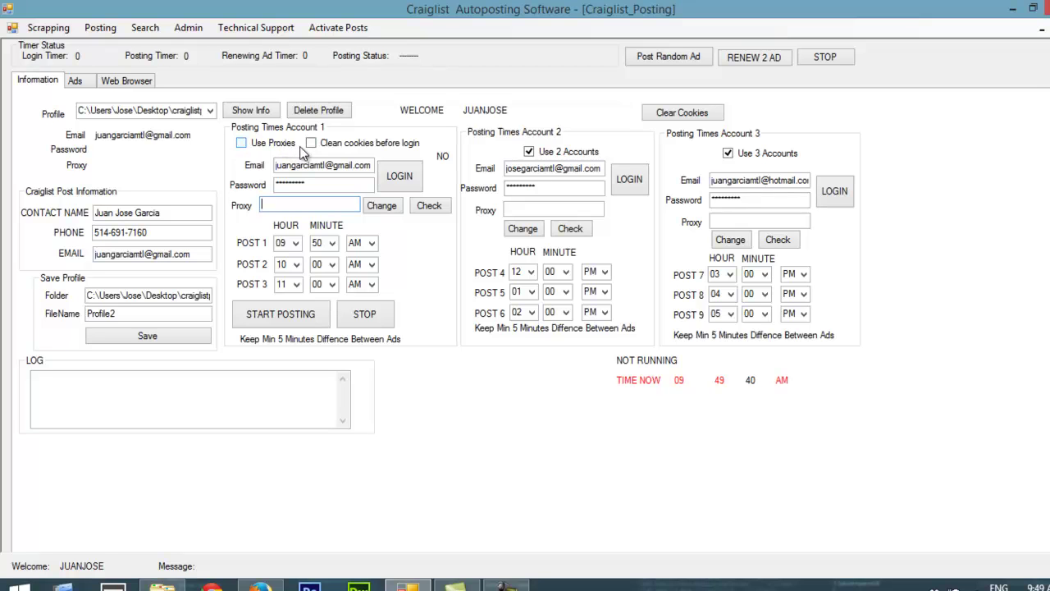
{"action": "left_click", "coordinate": [328, 144]}
{"action": "left_click", "coordinate": [315, 203]}
- Untick Clean cookies before login, then use Clear Cookies to wipe browsing history and cookies
{"action": "left_click", "coordinate": [363, 155]}
{"action": "left_click", "coordinate": [692, 117]}
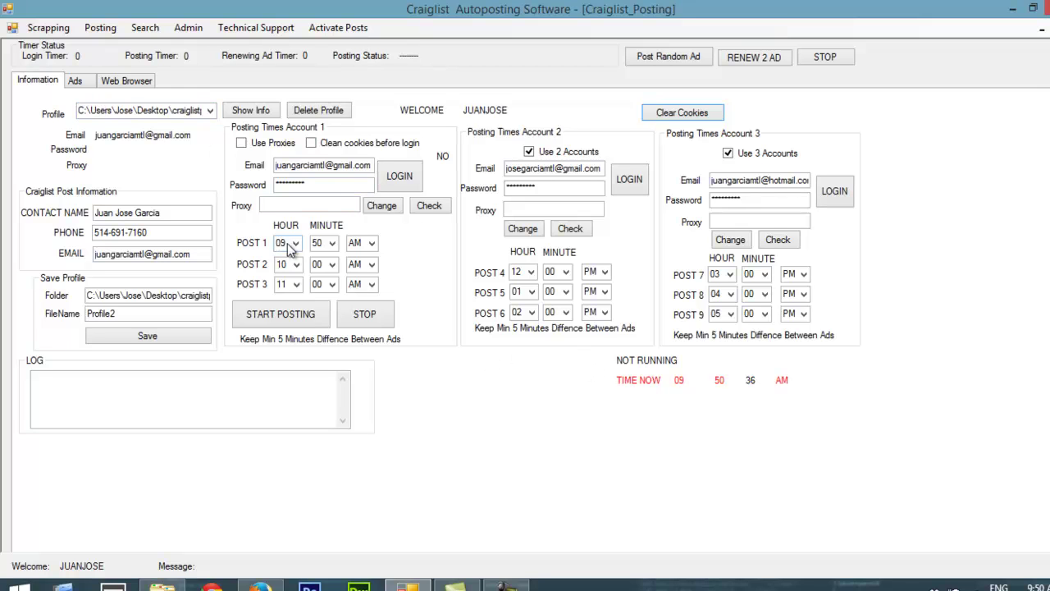
- Set POST 1's minute to 52 and enter a first hour value for POST 2
{"action": "left_click", "coordinate": [323, 243]}
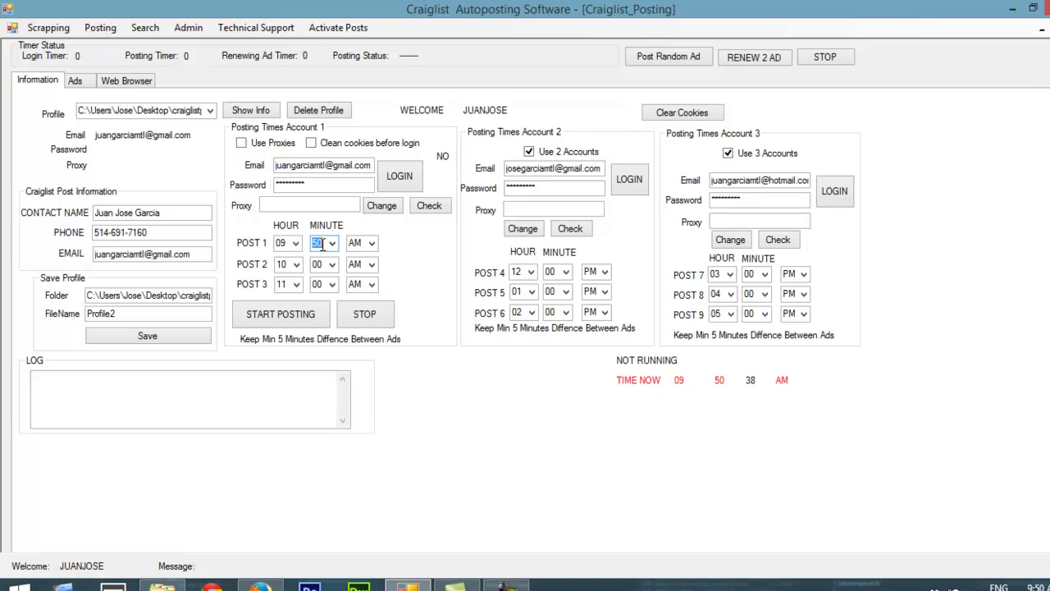
{"action": "type", "text": "52"}
{"action": "left_click", "coordinate": [279, 265]}
{"action": "type", "text": "08"}
{"action": "key", "text": "BackSpace"}
{"action": "type", "text": "9"}
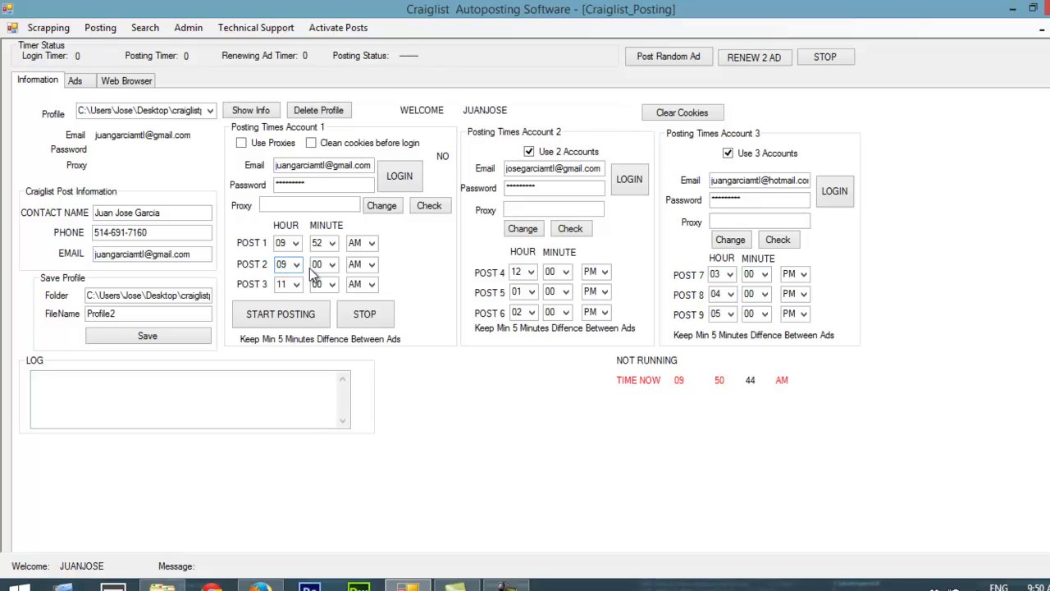
{"action": "left_click", "coordinate": [317, 264]}
- Set POST 2 to 10:02 and POST 3's hour to 10, typing 102 as its minute
{"action": "left_click", "coordinate": [279, 265]}
{"action": "type", "text": "10"}
{"action": "left_click", "coordinate": [316, 264]}
{"action": "type", "text": "02"}
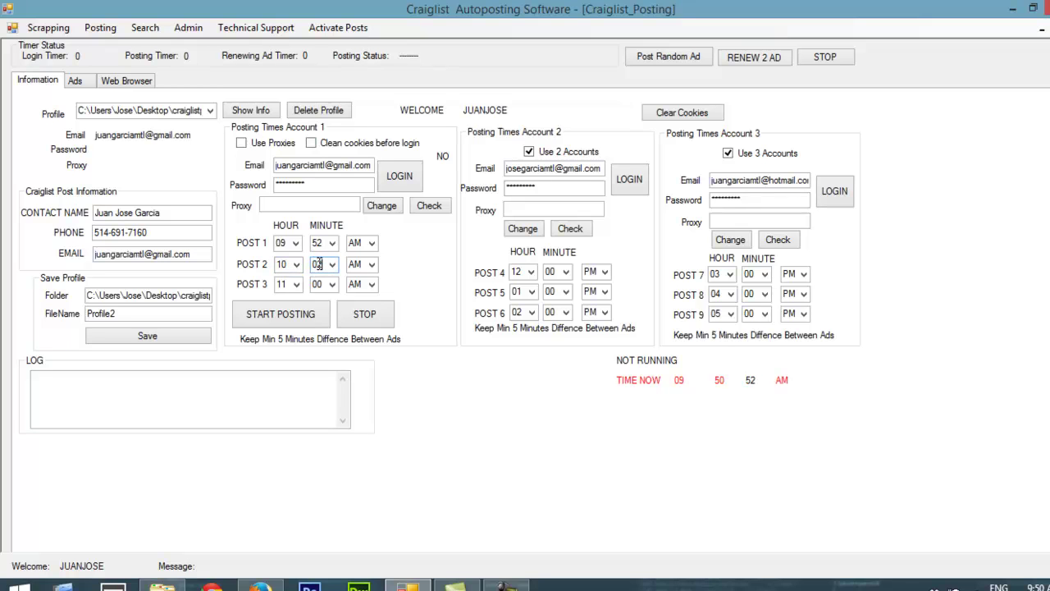
{"action": "left_click", "coordinate": [279, 284]}
{"action": "type", "text": "10"}
{"action": "left_click", "coordinate": [318, 285]}
{"action": "type", "text": "10"}
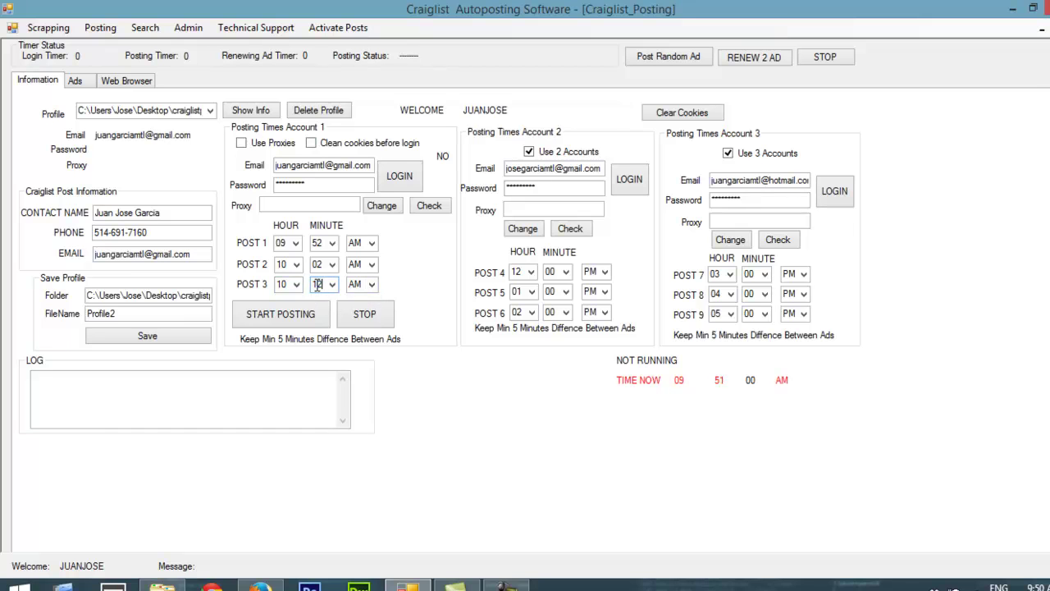
{"action": "type", "text": "2"}
- Start the scheduled auto-posting and tick Clean cookies before login
{"action": "left_click", "coordinate": [295, 316]}
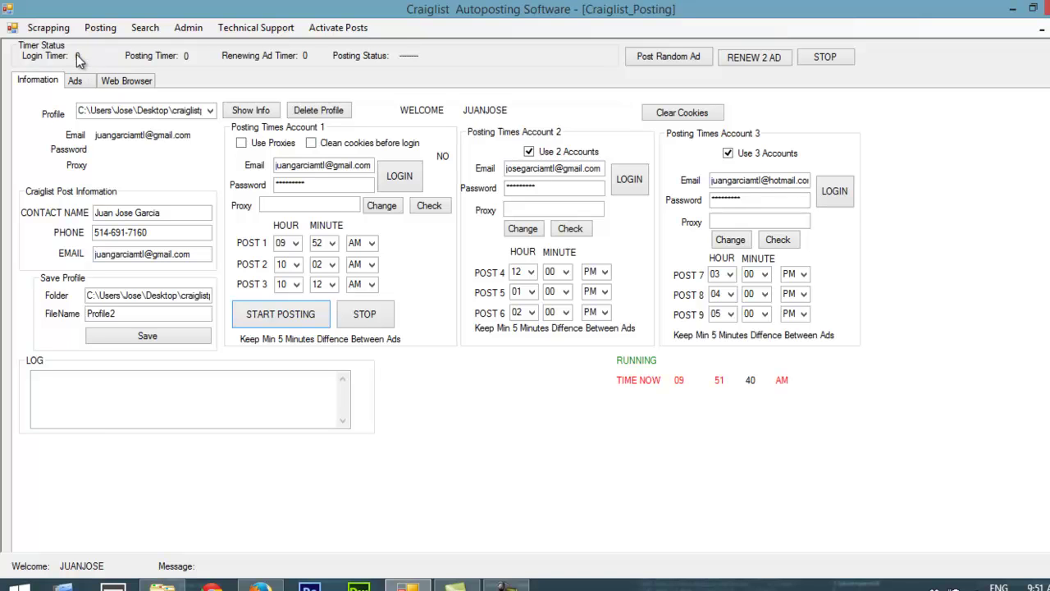
{"action": "left_click", "coordinate": [311, 143]}
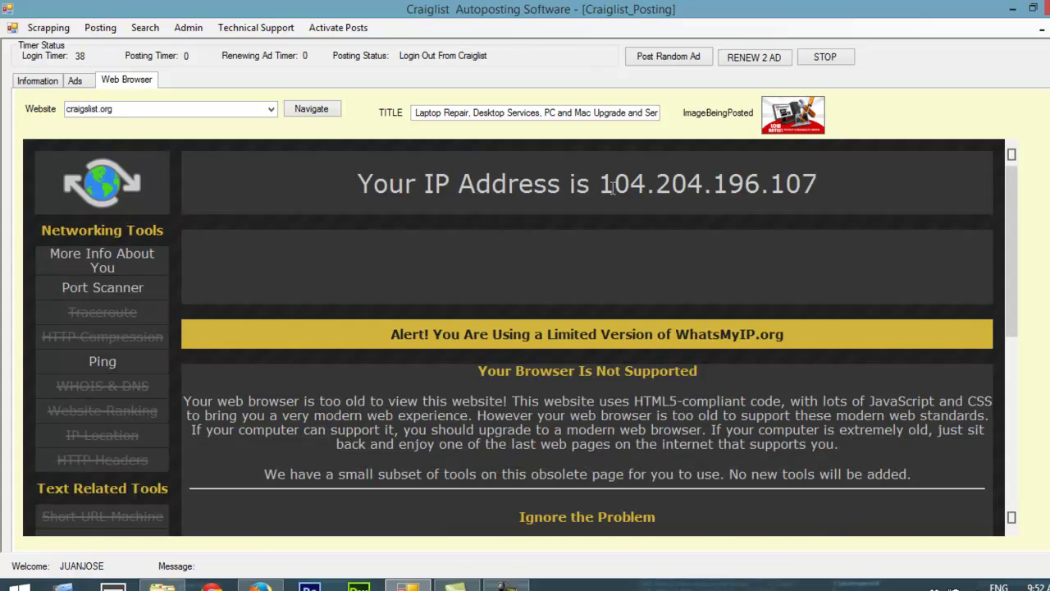
- Select the IP address shown on the WhatsMyIP page
{"action": "left_click_drag", "start_coordinate": [612, 187], "coordinate": [827, 194]}
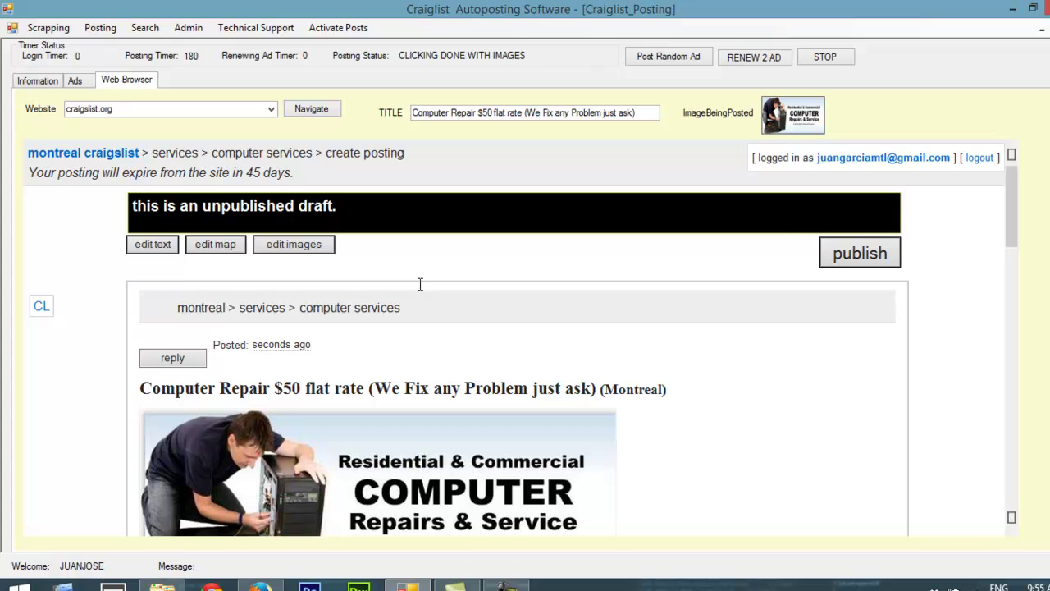
- Scroll through the Computer Repair $50 ad preview while it publishes and the renewal page loads
{"action": "scroll", "coordinate": [492, 241], "scroll_direction": "down", "scroll_amount": 5}
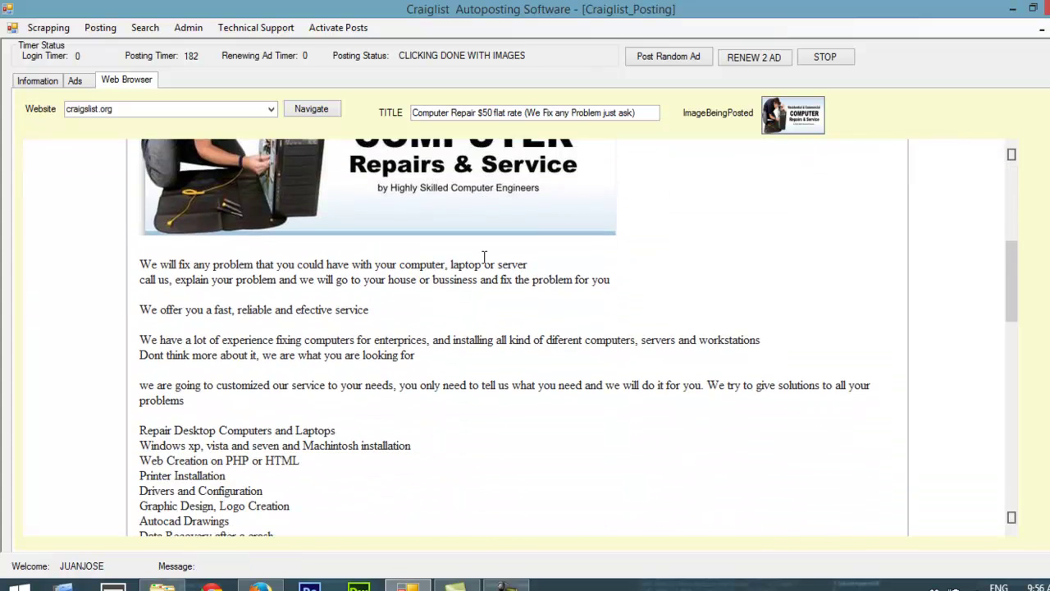
{"action": "scroll", "coordinate": [484, 257], "scroll_direction": "down", "scroll_amount": 4}
{"action": "scroll", "coordinate": [484, 257], "scroll_direction": "up", "scroll_amount": 2}
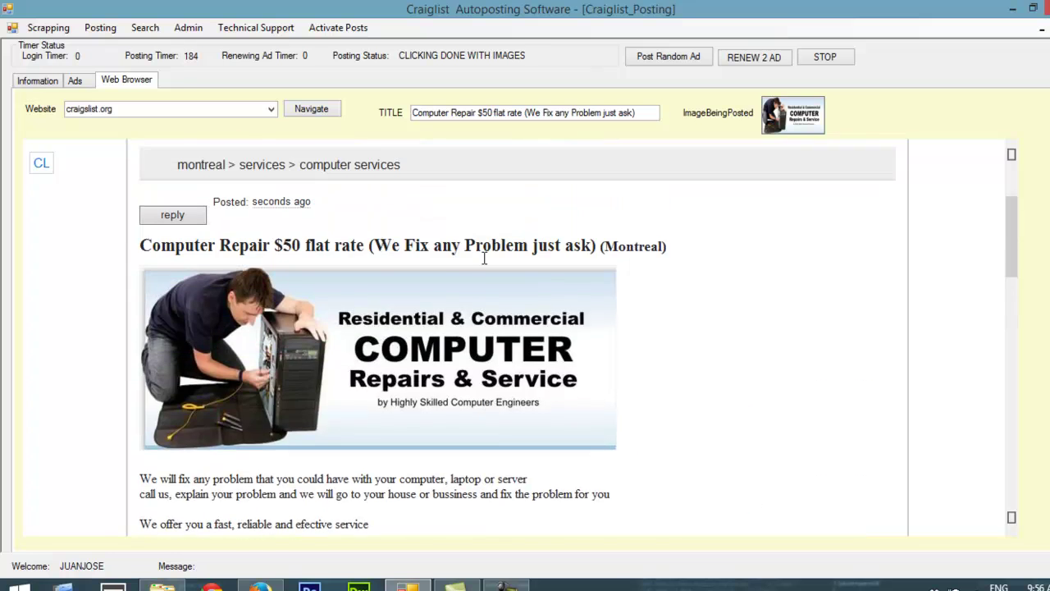
{"action": "scroll", "coordinate": [484, 258], "scroll_direction": "up", "scroll_amount": 3}
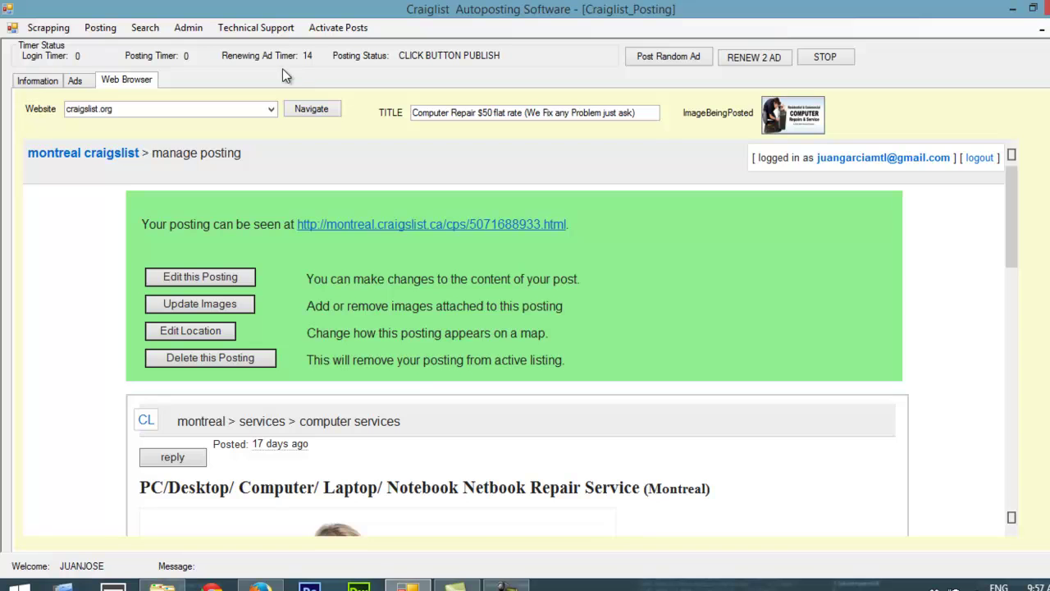
- Scroll the New York Website Creation 50 Dollars manage page until the 'Finished Renewing Ads' notice appears
{"action": "scroll", "coordinate": [410, 380], "scroll_direction": "down", "scroll_amount": 5}
{"action": "scroll", "coordinate": [417, 382], "scroll_direction": "up", "scroll_amount": 1}
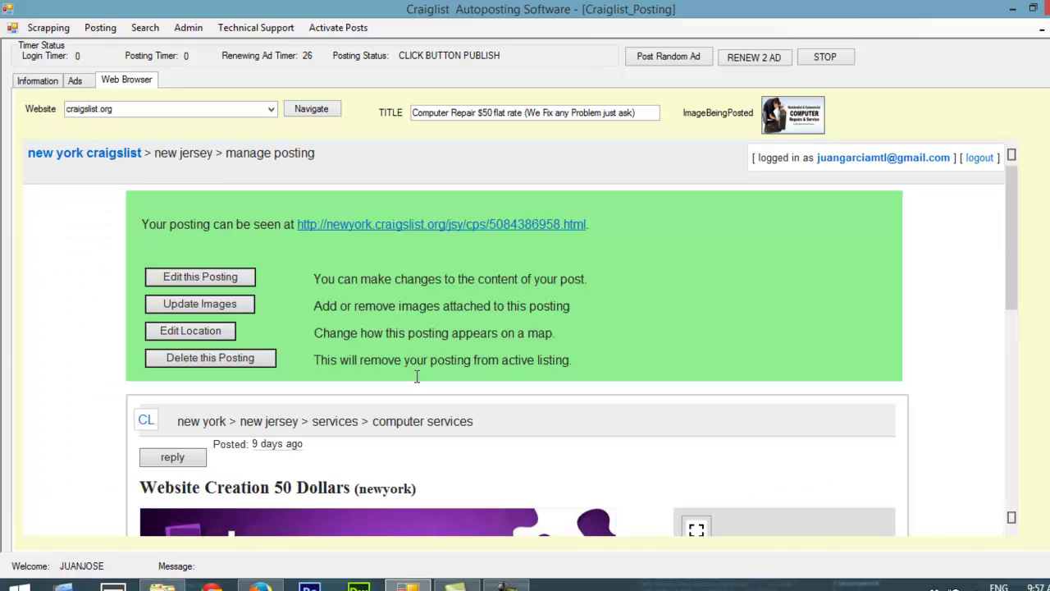
{"action": "scroll", "coordinate": [418, 376], "scroll_direction": "down", "scroll_amount": 7}
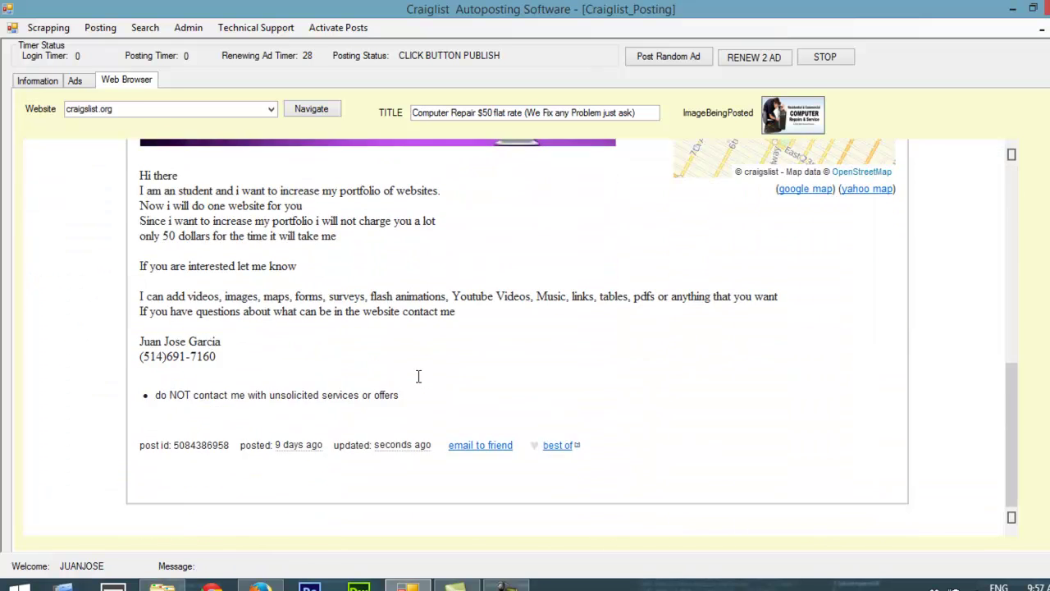
{"action": "scroll", "coordinate": [417, 376], "scroll_direction": "up", "scroll_amount": 7}
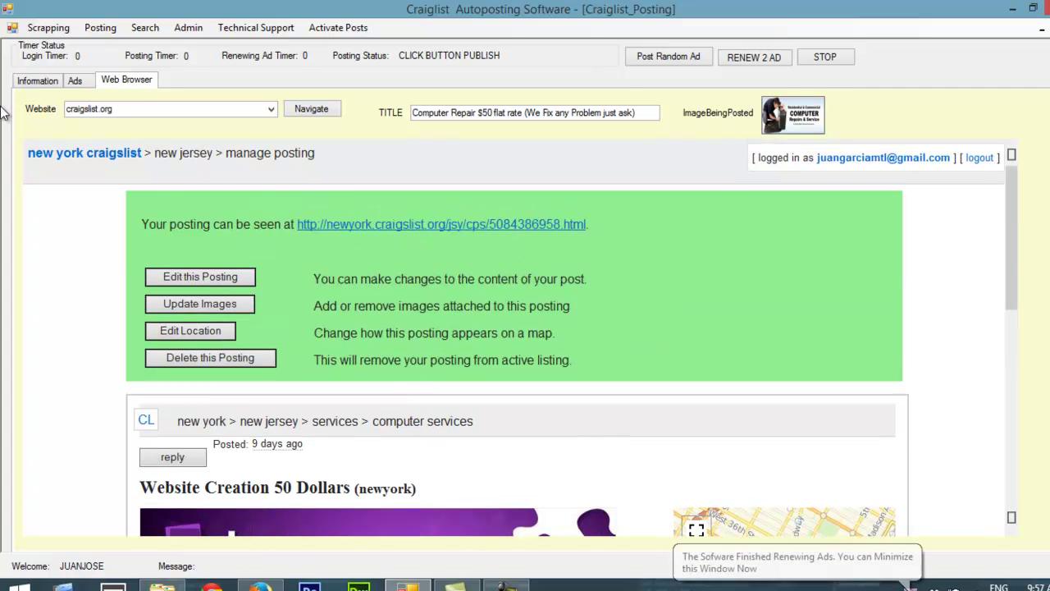
- On the Information page, highlight the log's 9:53 AM posting time and the Computer Repair $50 flat rate title
{"action": "left_click", "coordinate": [45, 80]}
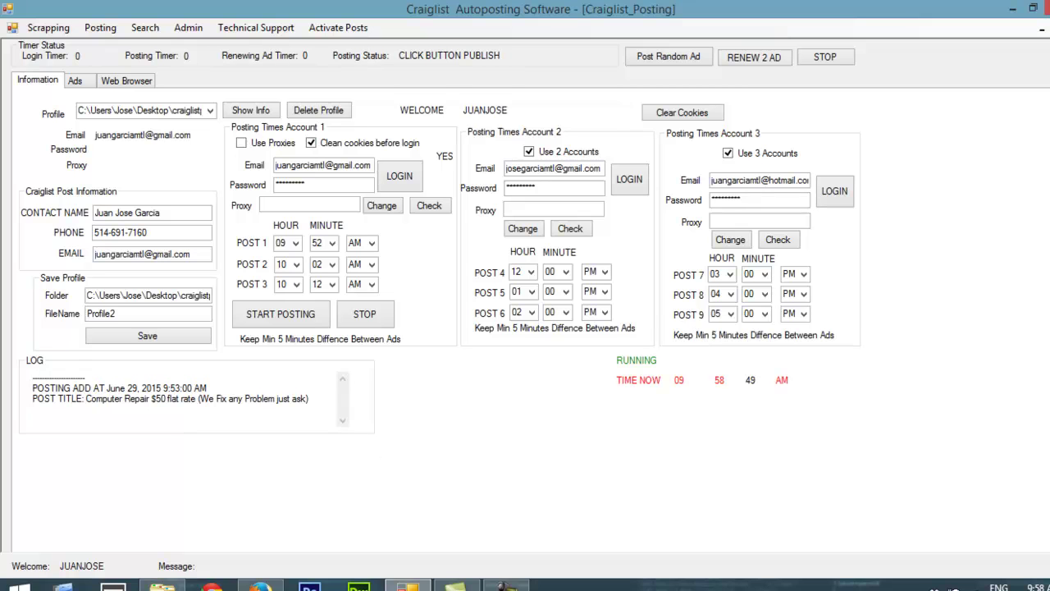
{"action": "left_click_drag", "start_coordinate": [46, 375], "coordinate": [337, 457]}
{"action": "left_click", "coordinate": [323, 419]}
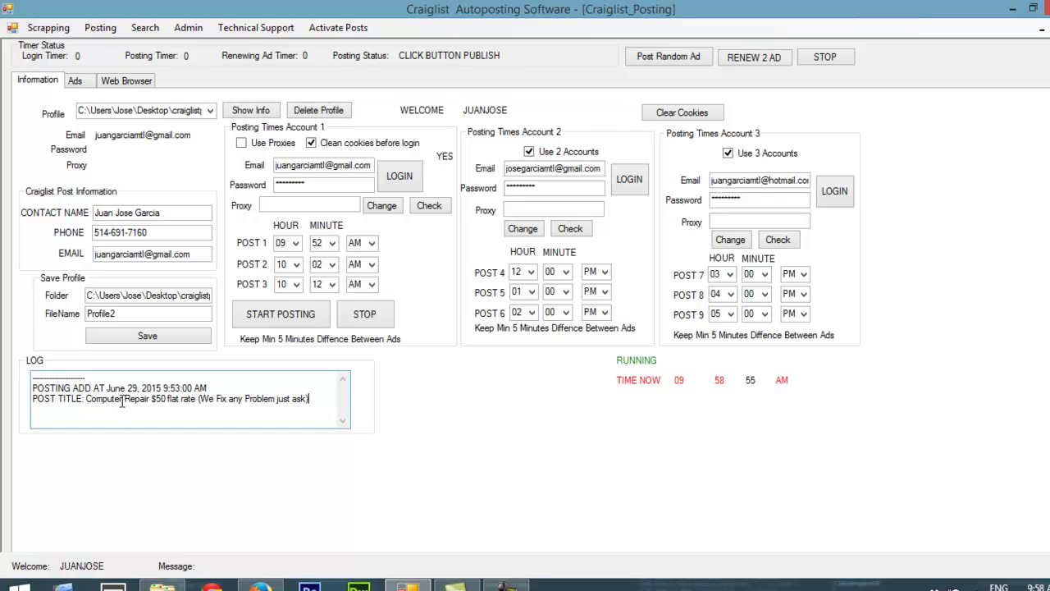
{"action": "left_click_drag", "start_coordinate": [113, 400], "coordinate": [314, 400]}
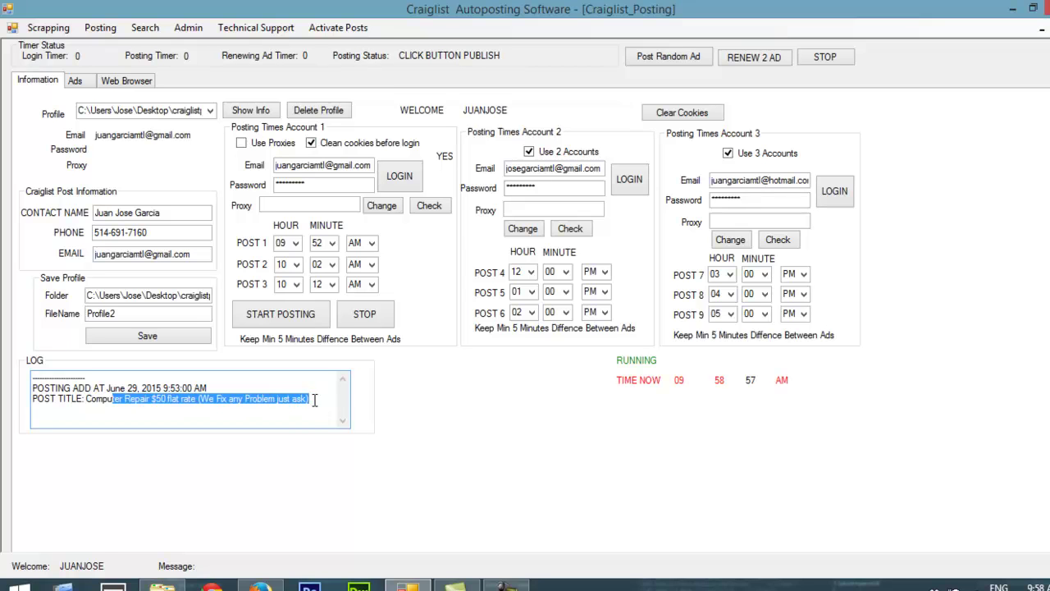